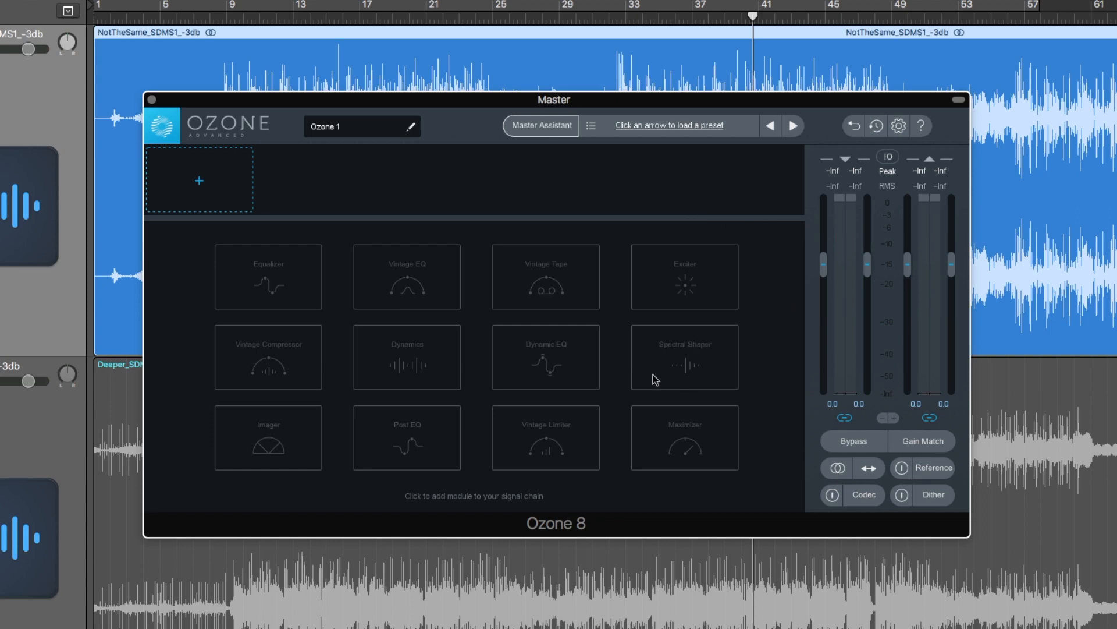
Add the Spectral Shaper module to the empty signal chain and remove it again
{"action": "left_click", "coordinate": [684, 355]}
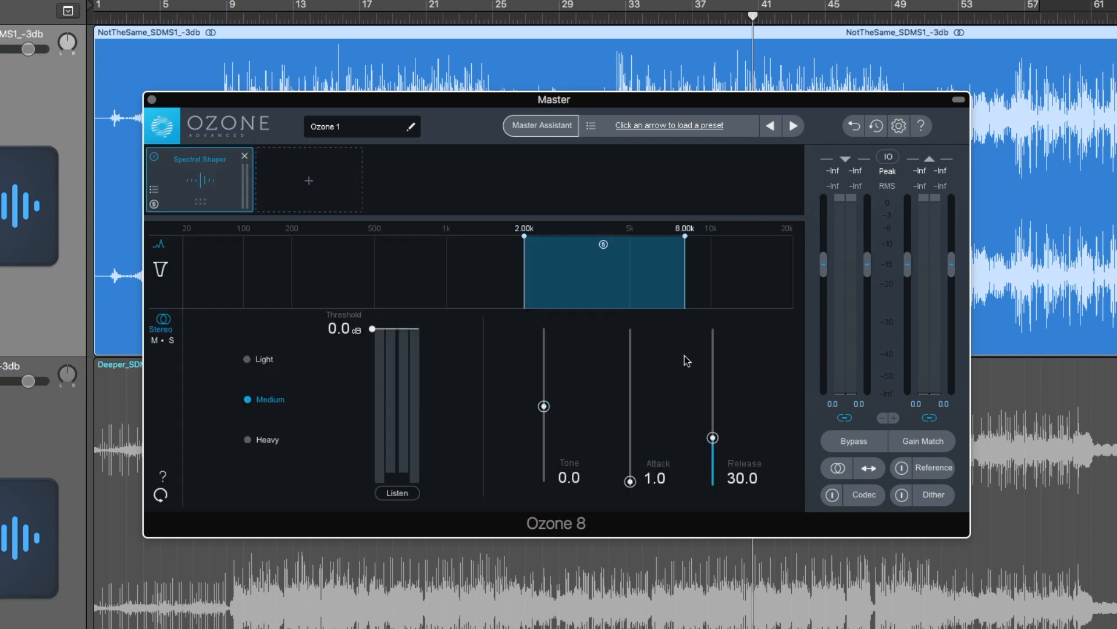
{"action": "left_click", "coordinate": [244, 156]}
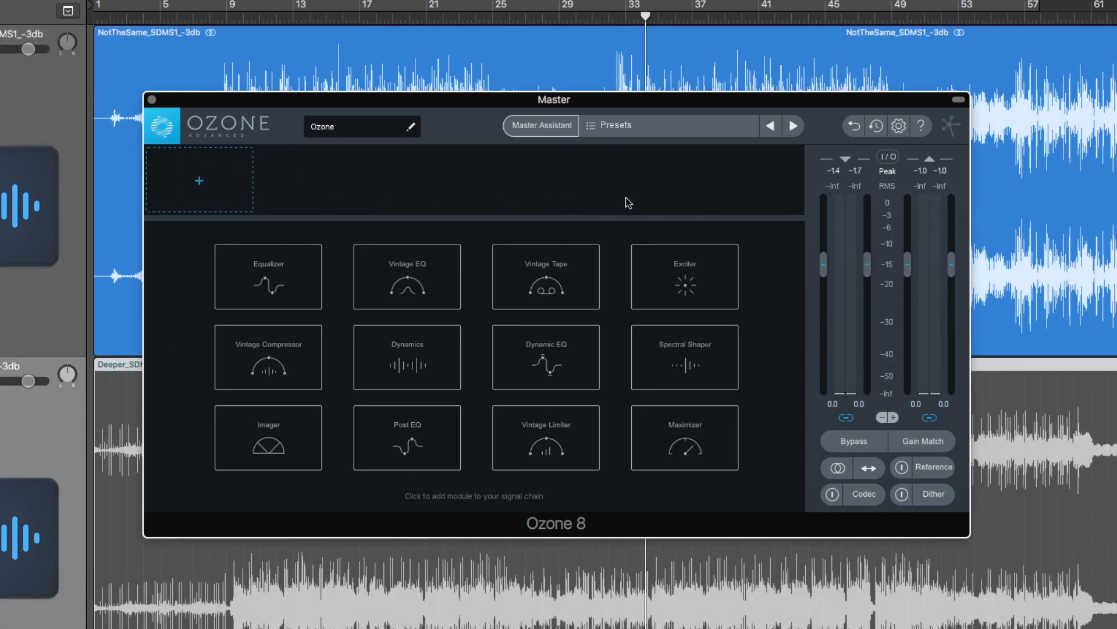
Start Master Assistant and choose the Reference target with Deeper_ST_SDMS5.wav as the reference track
{"action": "left_click", "coordinate": [562, 128]}
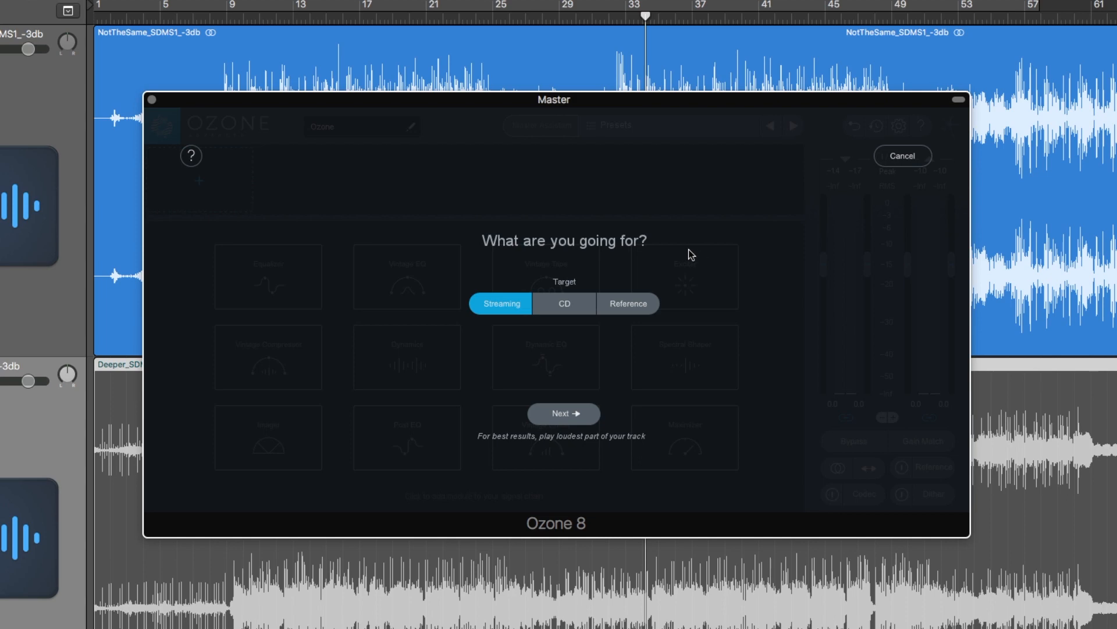
{"action": "left_click", "coordinate": [562, 312]}
{"action": "left_click", "coordinate": [627, 306]}
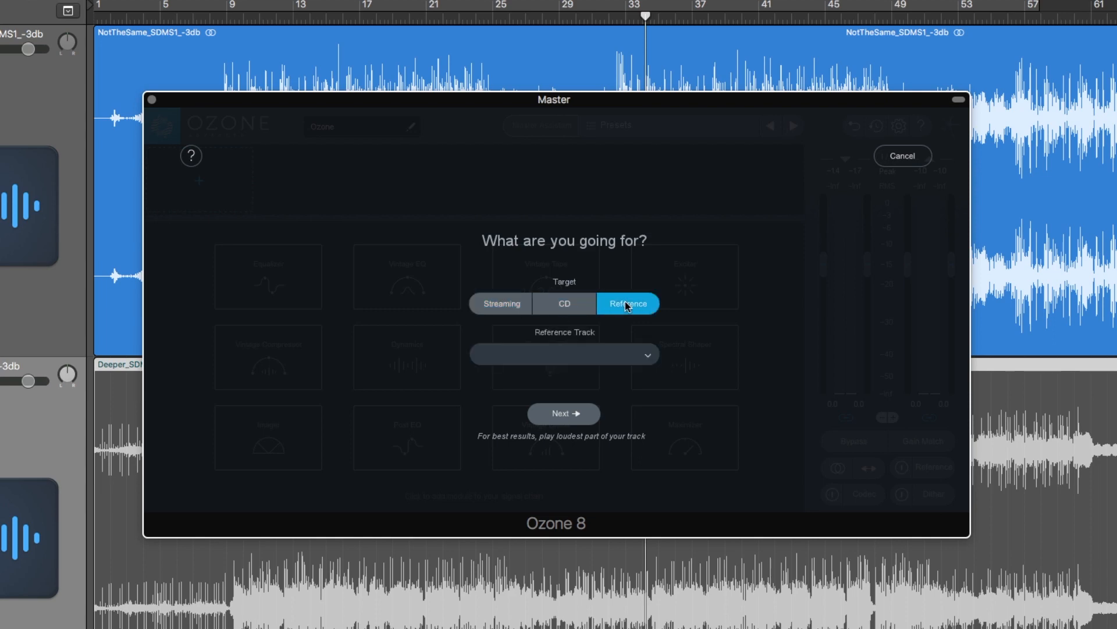
{"action": "left_click", "coordinate": [618, 352]}
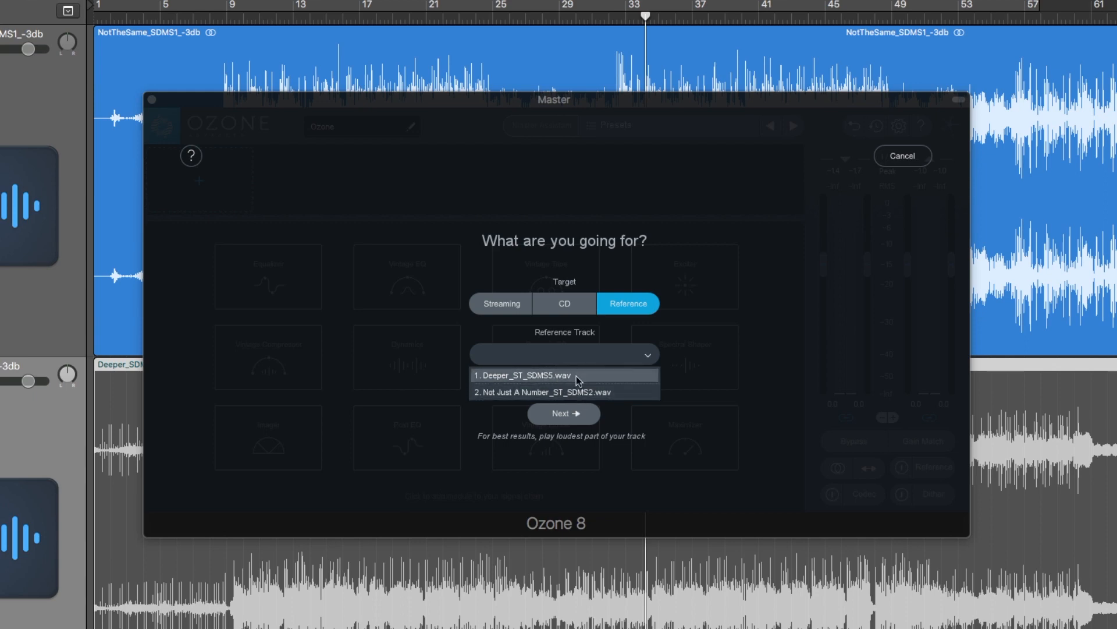
{"action": "left_click", "coordinate": [579, 375]}
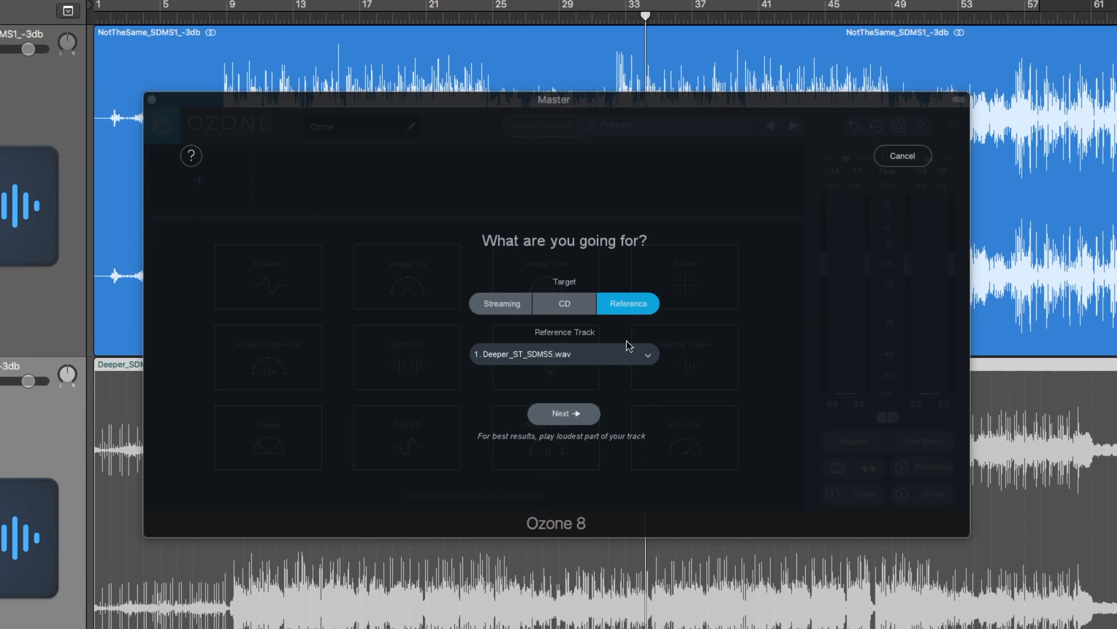
{"action": "left_click", "coordinate": [602, 357]}
{"action": "left_click", "coordinate": [602, 364]}
Switch the assistant's target to Streaming, play the track for analysis, and accept the suggested mastering chain
{"action": "left_click", "coordinate": [514, 308]}
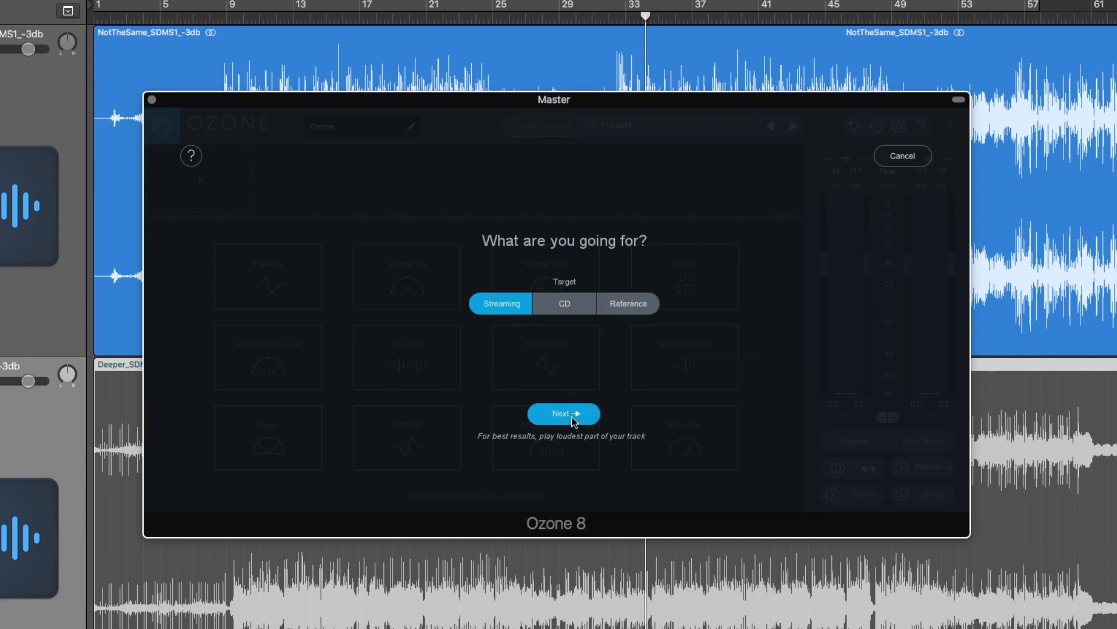
{"action": "left_click", "coordinate": [572, 417]}
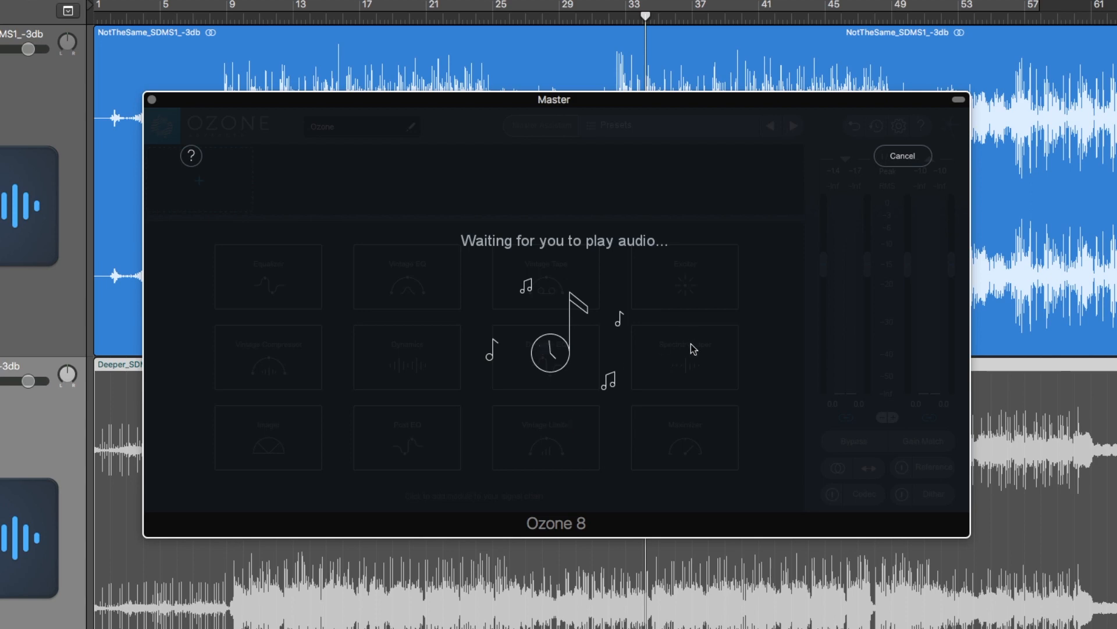
{"action": "key", "text": "space"}
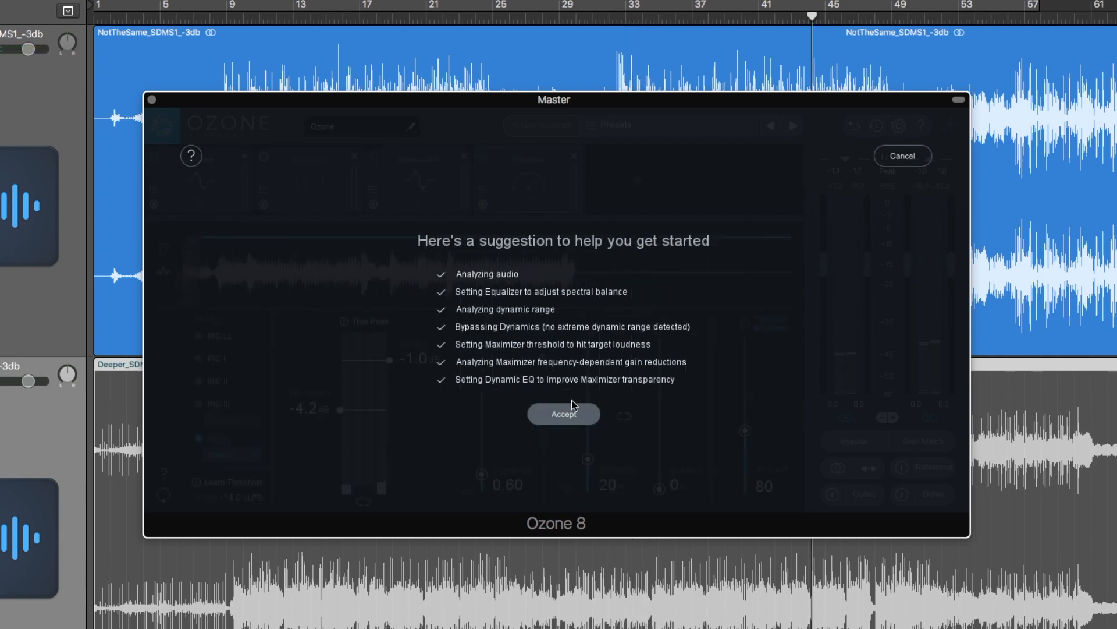
{"action": "left_click", "coordinate": [565, 414]}
Review the settings of the Dynamics, Maximizer, Dynamic EQ and Equalizer modules in the suggested chain
{"action": "left_click", "coordinate": [287, 186]}
{"action": "left_click", "coordinate": [511, 193]}
{"action": "left_click", "coordinate": [420, 192]}
{"action": "left_click", "coordinate": [183, 187]}
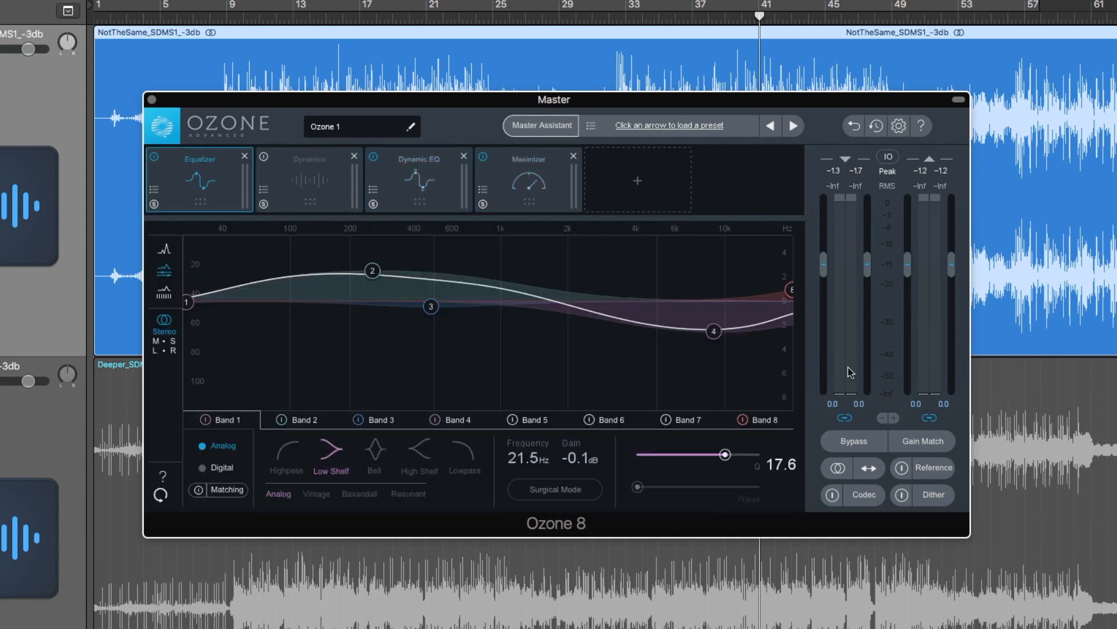
Play the track with all processing bypassed, and re-enable the processing during playback to hear the difference
{"action": "left_click", "coordinate": [856, 444]}
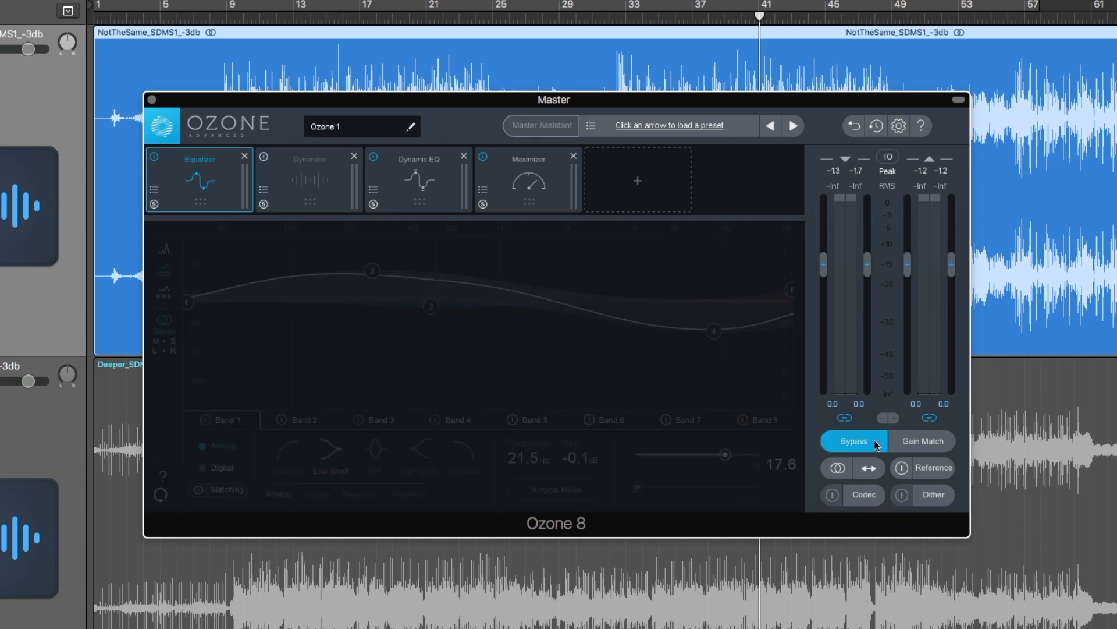
{"action": "key", "text": "space"}
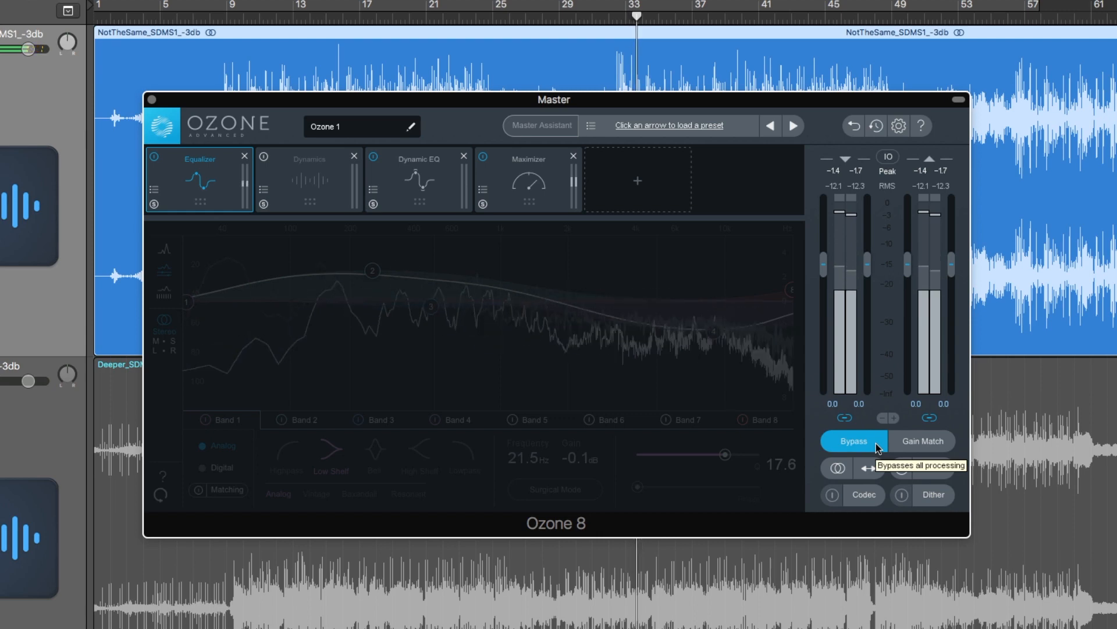
{"action": "left_click", "coordinate": [878, 446]}
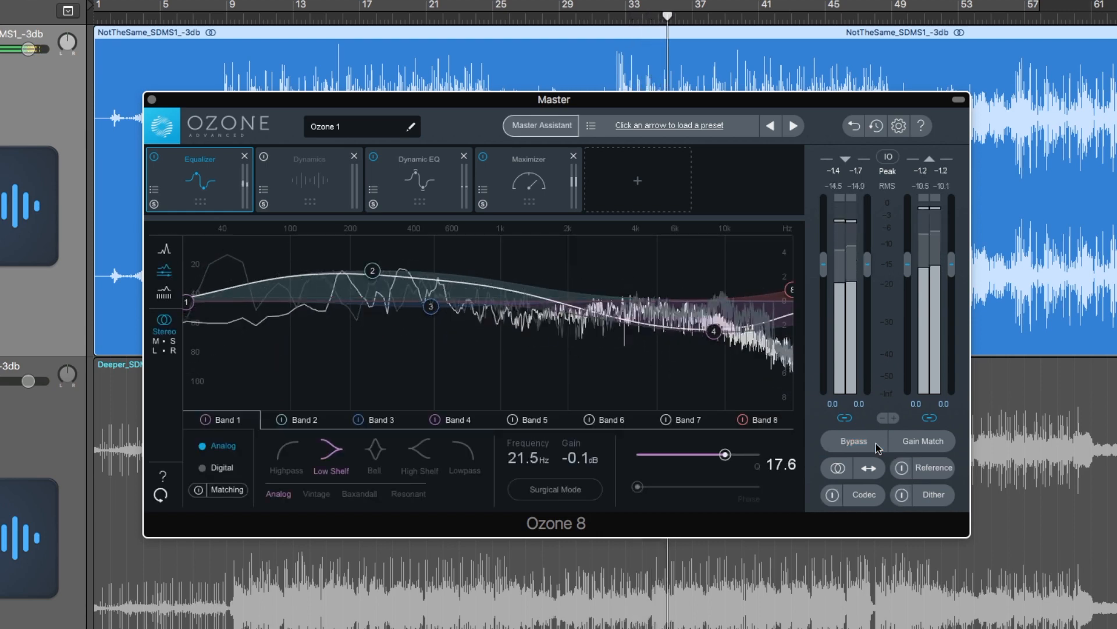
Show the Maximizer module and compare the playing track with processing bypassed and active
{"action": "left_click", "coordinate": [338, 192]}
{"action": "left_click", "coordinate": [529, 180]}
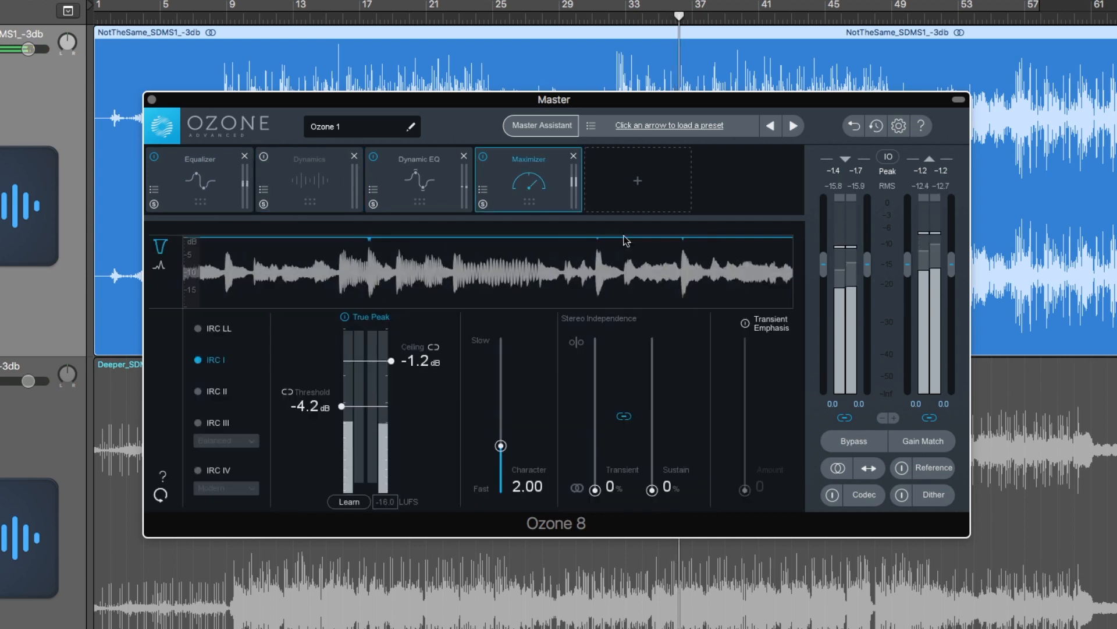
{"action": "left_click", "coordinate": [866, 442]}
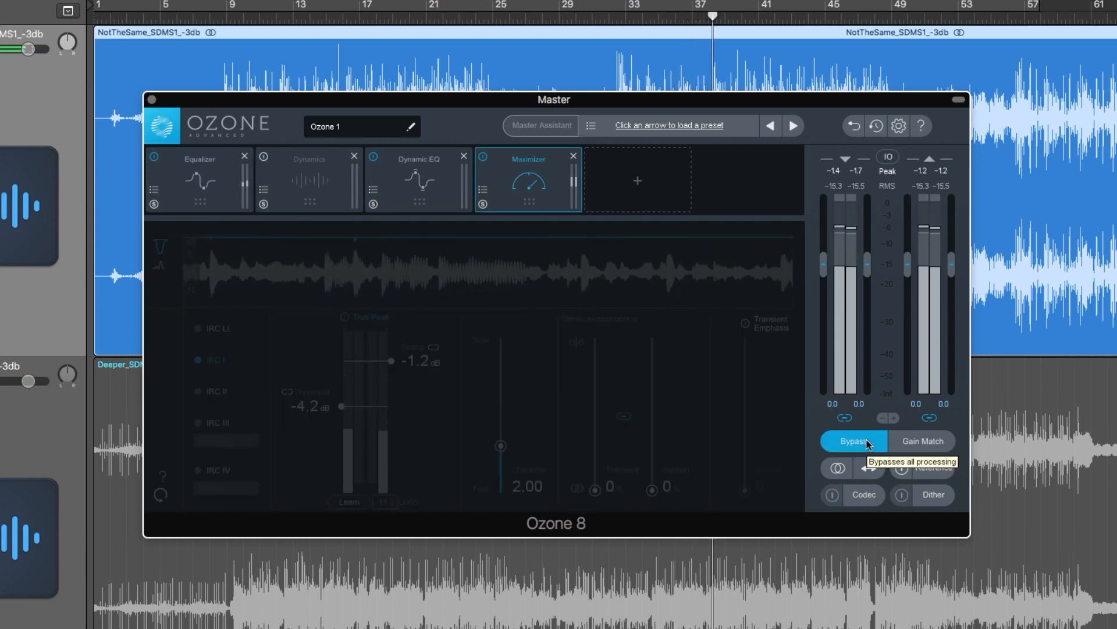
{"action": "left_click", "coordinate": [867, 442]}
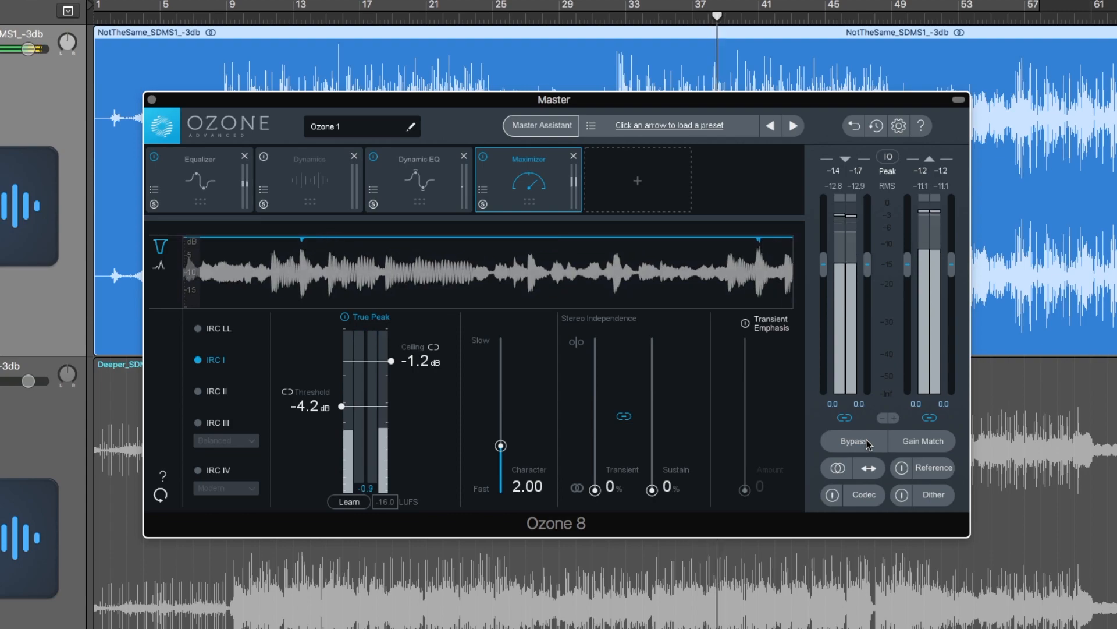
Show the Dynamic EQ module and compare the playing track with processing bypassed and active
{"action": "left_click", "coordinate": [398, 174]}
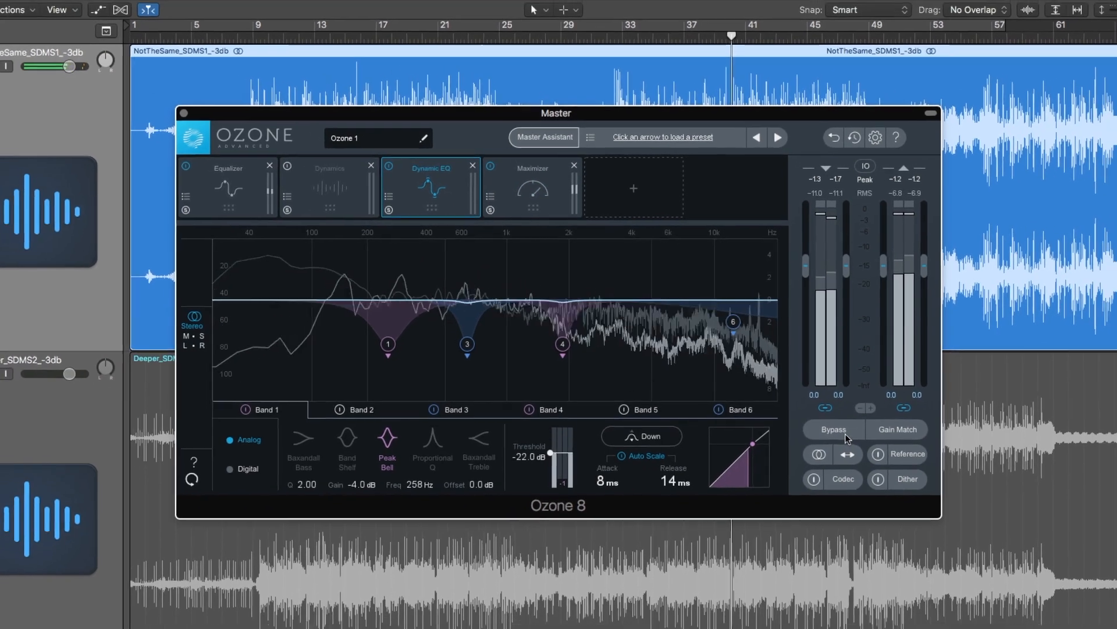
{"action": "left_click", "coordinate": [867, 443]}
{"action": "left_click", "coordinate": [811, 413]}
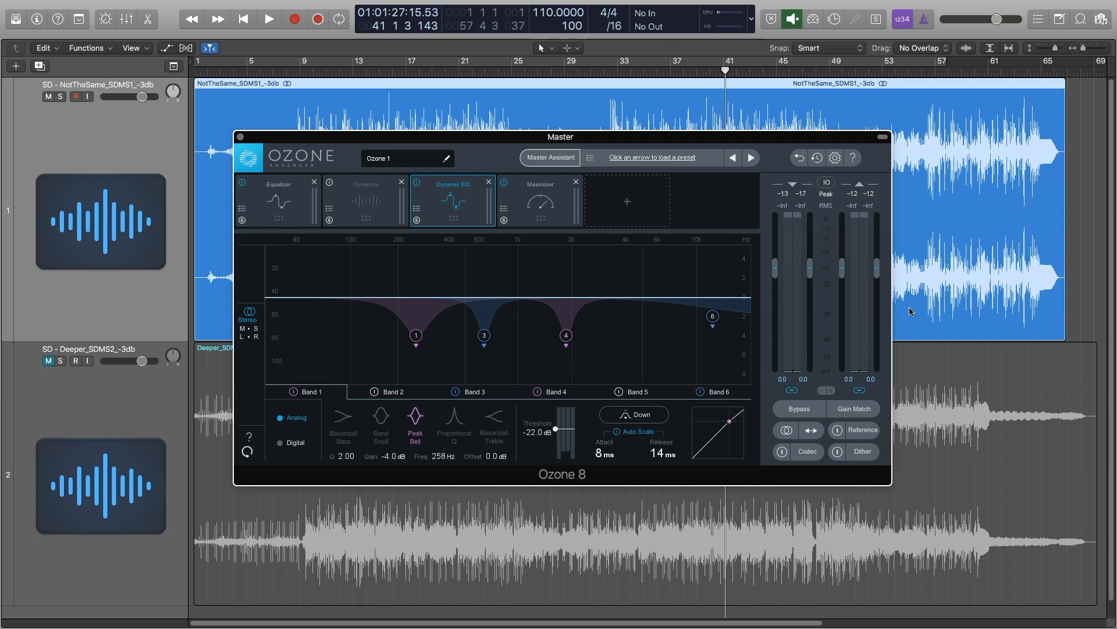
Inspect the settings of the Dynamics module and the Equalizer's curve
{"action": "left_click", "coordinate": [371, 215]}
{"action": "left_click", "coordinate": [285, 209]}
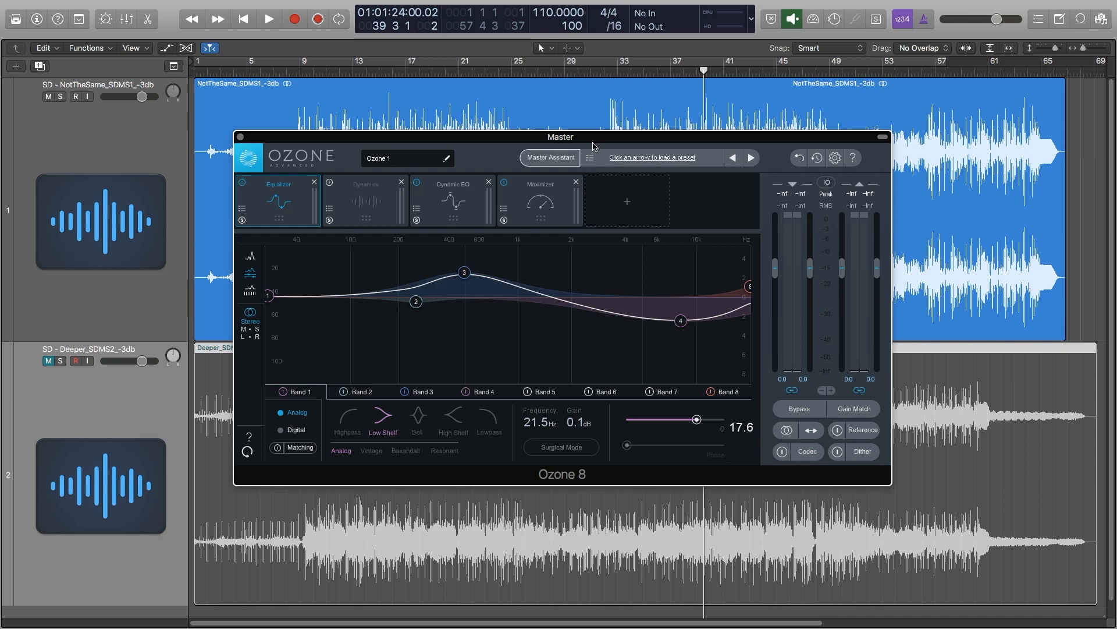
Open the Reference view and look at both loaded tracks, Not Just A Number_ST_SDMS2.wav and Deeper_ST_SDMS5.wav
{"action": "left_click", "coordinate": [863, 430]}
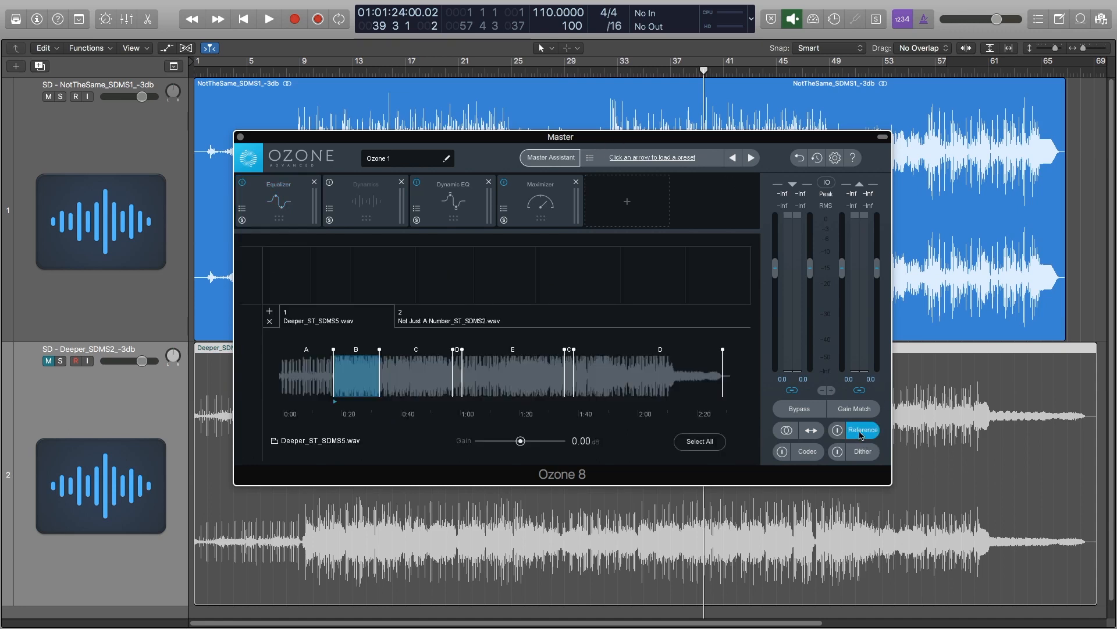
{"action": "left_click", "coordinate": [447, 323]}
{"action": "left_click", "coordinate": [329, 320]}
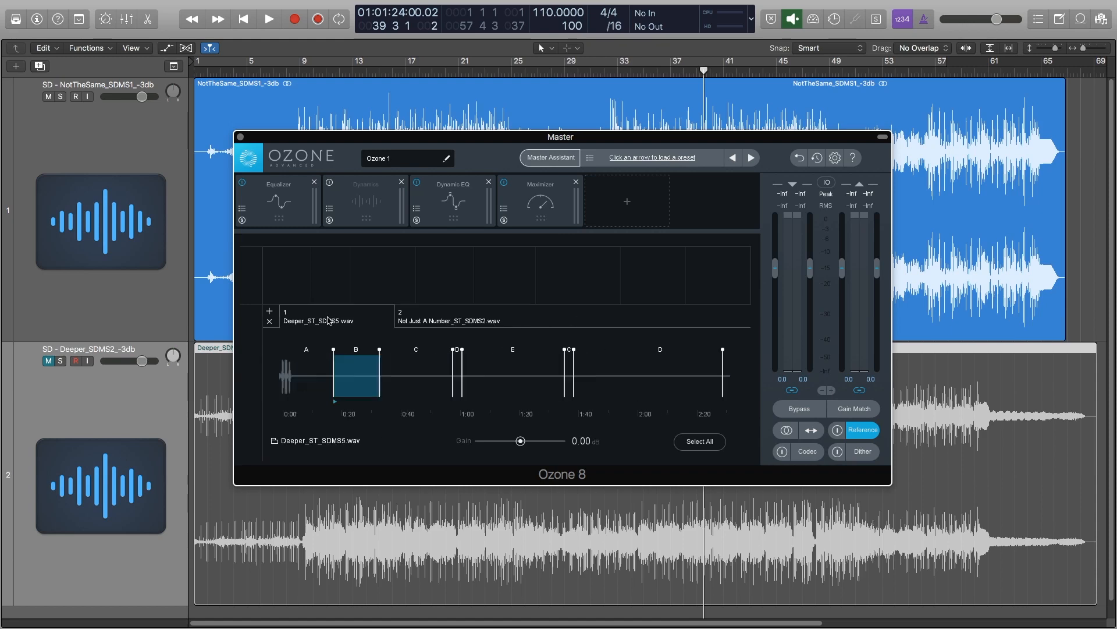
Browse the Masters folder for another reference file, cancel, and flip between the two loaded reference tracks
{"action": "left_click", "coordinate": [269, 312]}
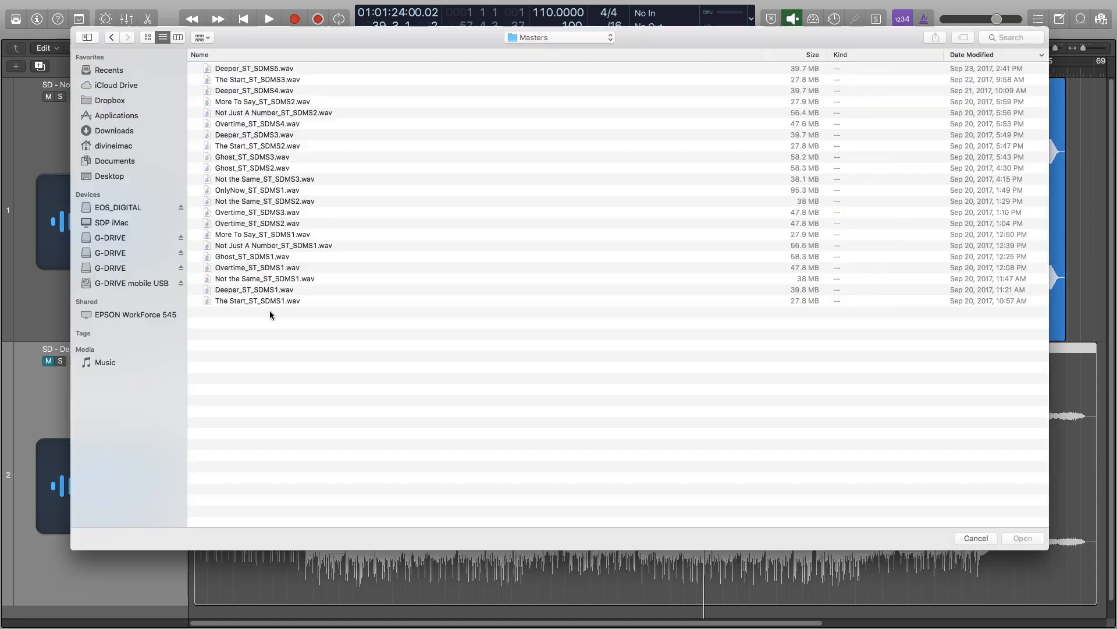
{"action": "left_click", "coordinate": [976, 538]}
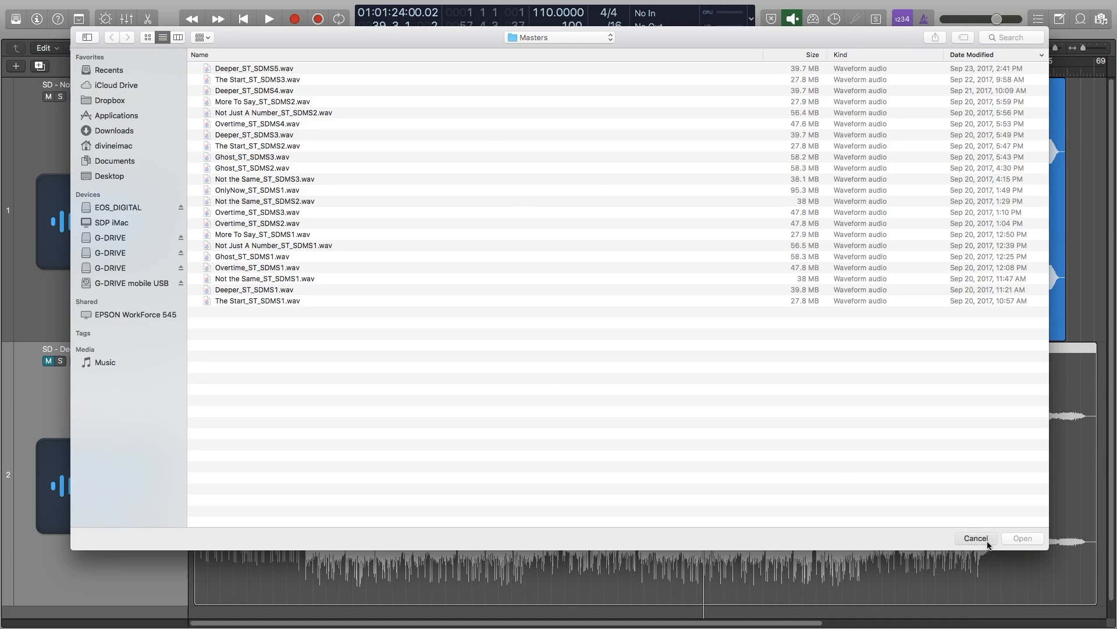
{"action": "left_click", "coordinate": [441, 318]}
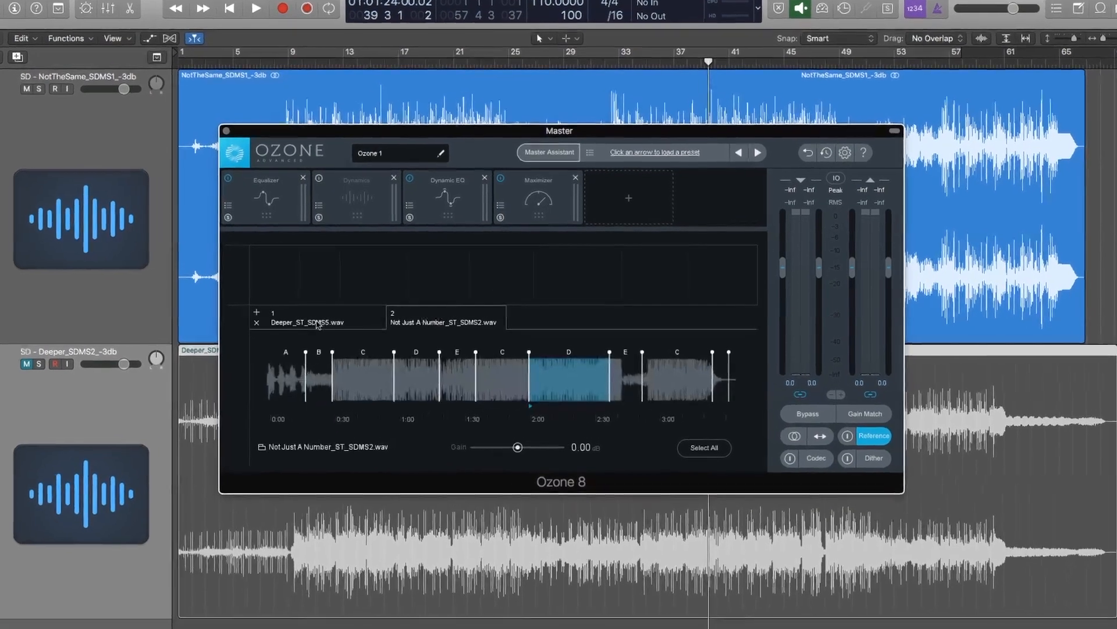
{"action": "left_click", "coordinate": [389, 317]}
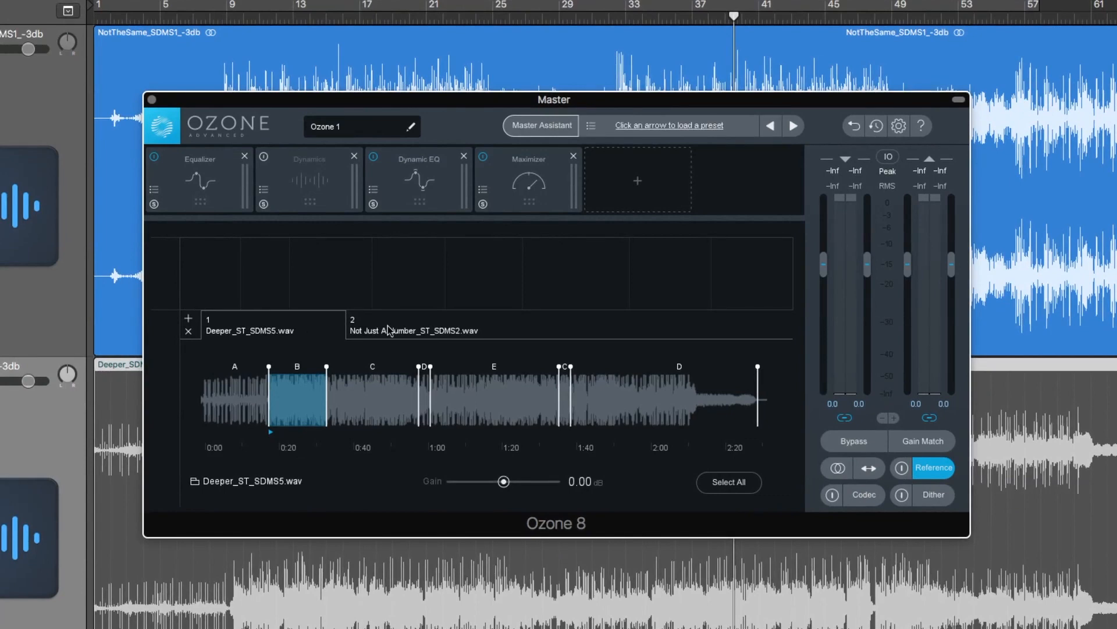
Try regions C and E of Deeper_ST_SDMS5.wav as the reference loop, and settle on region B
{"action": "left_click", "coordinate": [384, 401]}
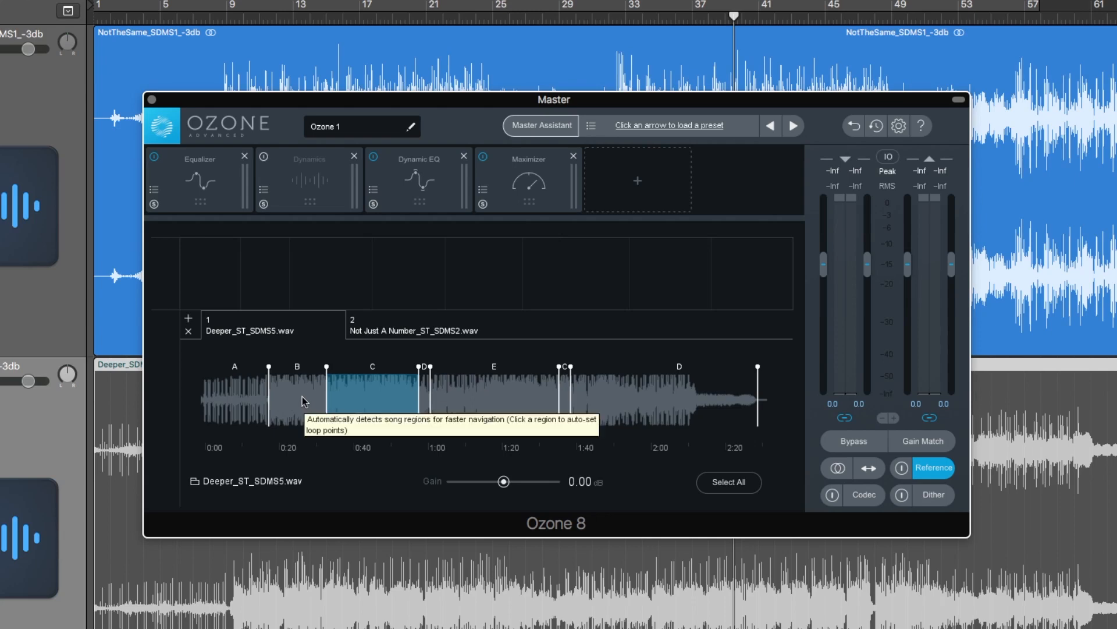
{"action": "left_click", "coordinate": [459, 392]}
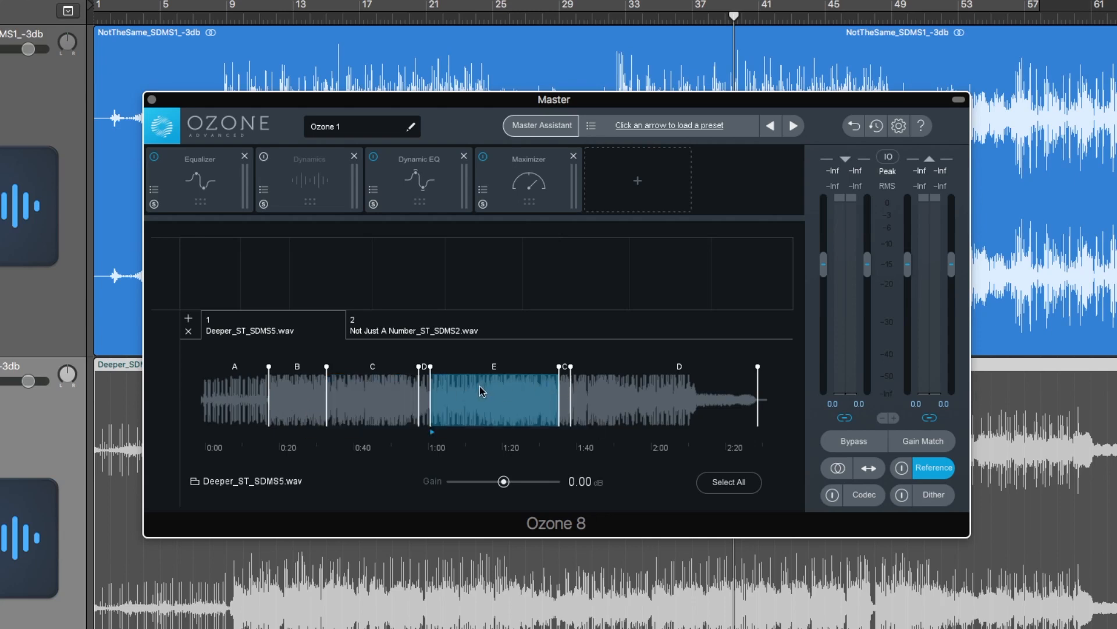
{"action": "left_click", "coordinate": [304, 397]}
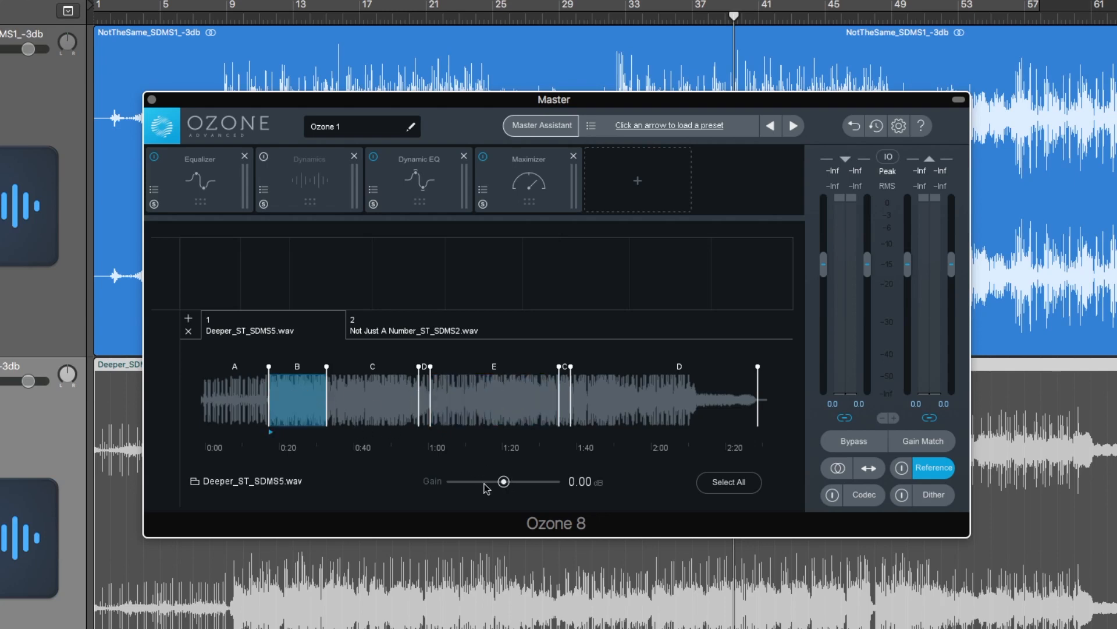
Play the song from about bar 32 and A/B it against region B of the Deeper reference track
{"action": "left_click", "coordinate": [621, 7]}
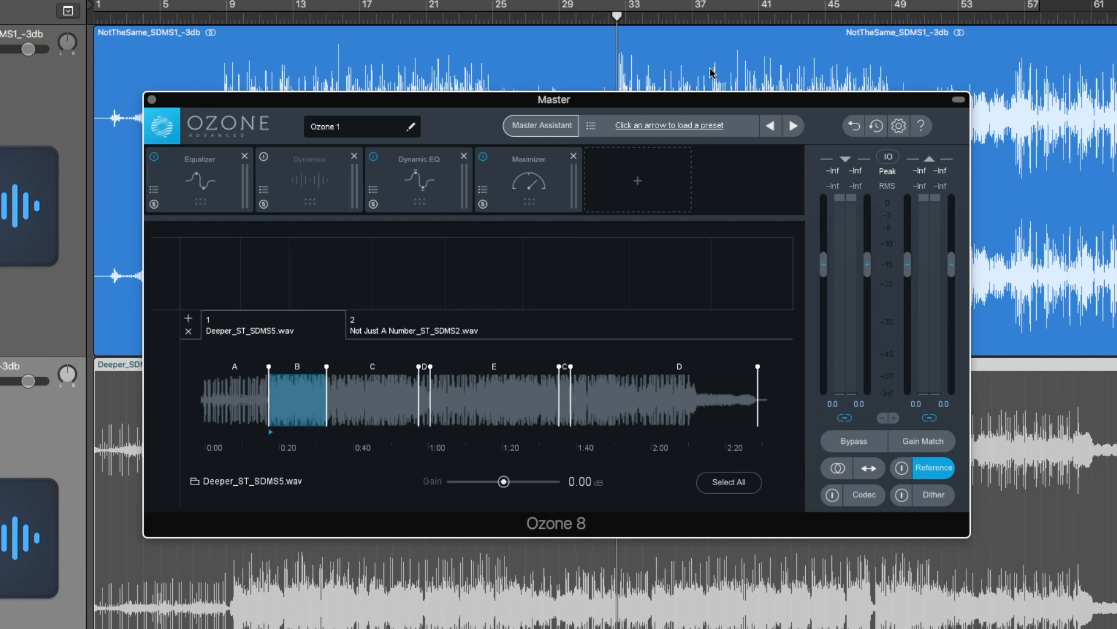
{"action": "key", "text": "space"}
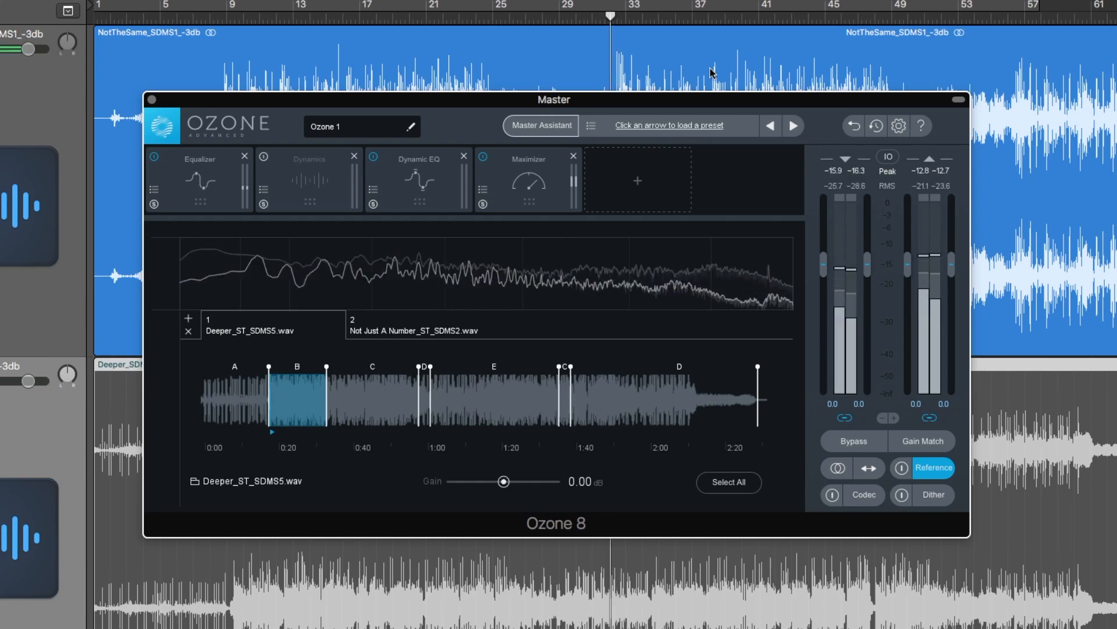
{"action": "left_click", "coordinate": [903, 469]}
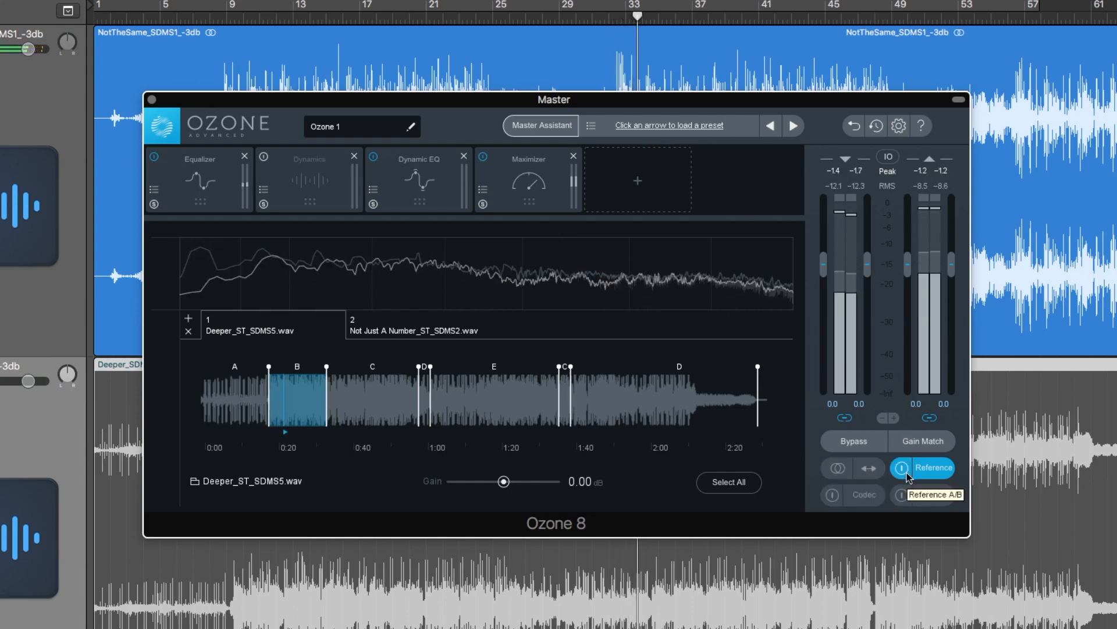
{"action": "left_click", "coordinate": [905, 471]}
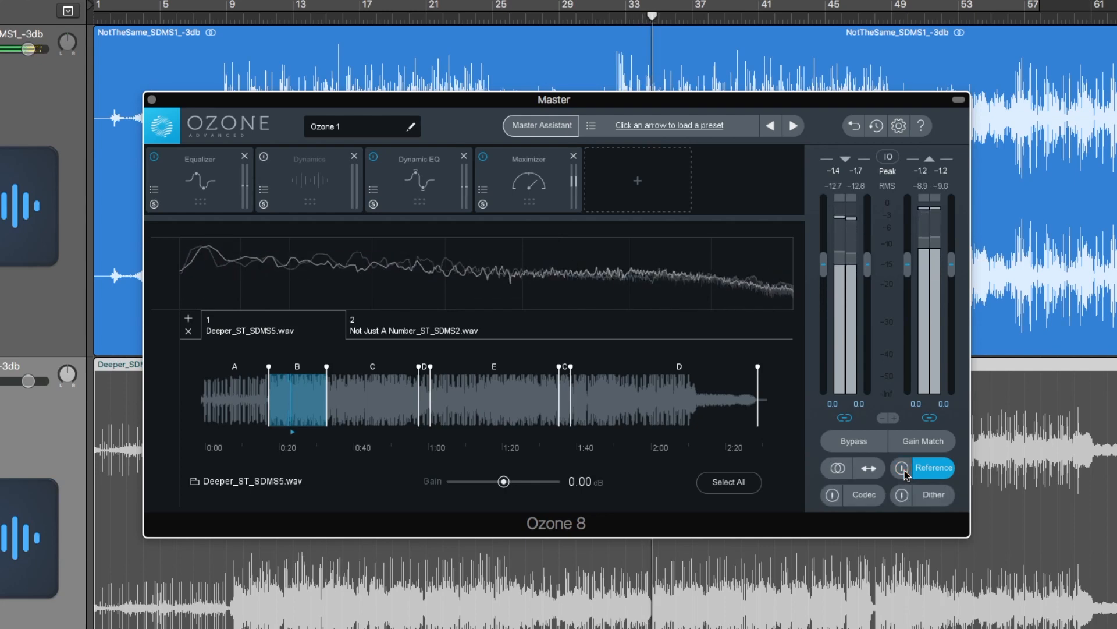
{"action": "left_click", "coordinate": [903, 469]}
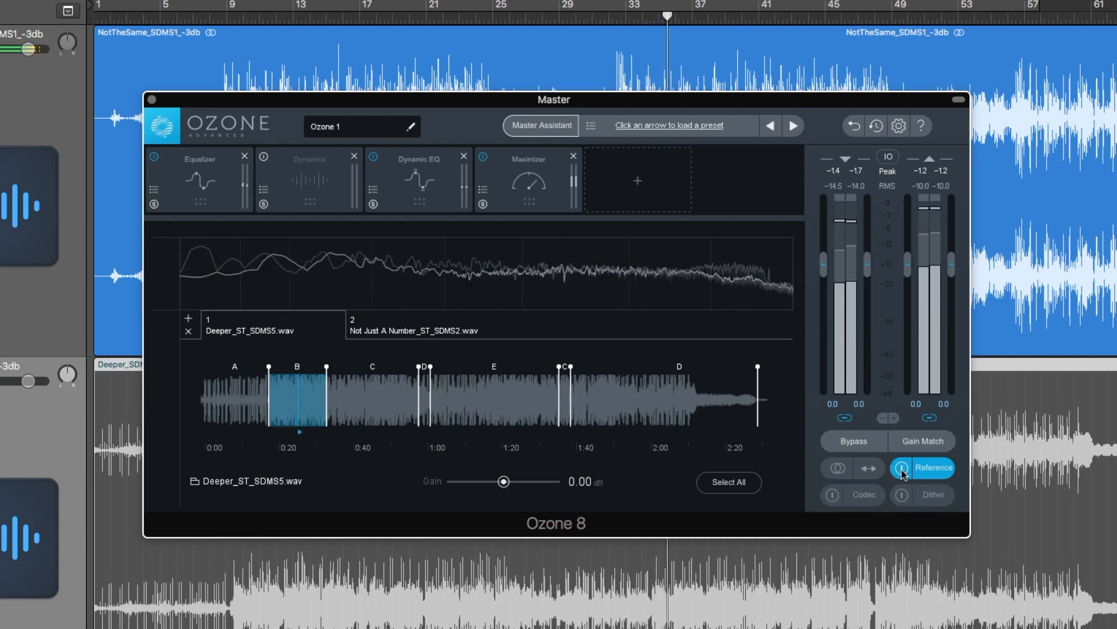
Switch the reference to Not Just A Number_ST_SDMS2.wav and loop its first C region, starting at about 0:30
{"action": "left_click", "coordinate": [431, 332]}
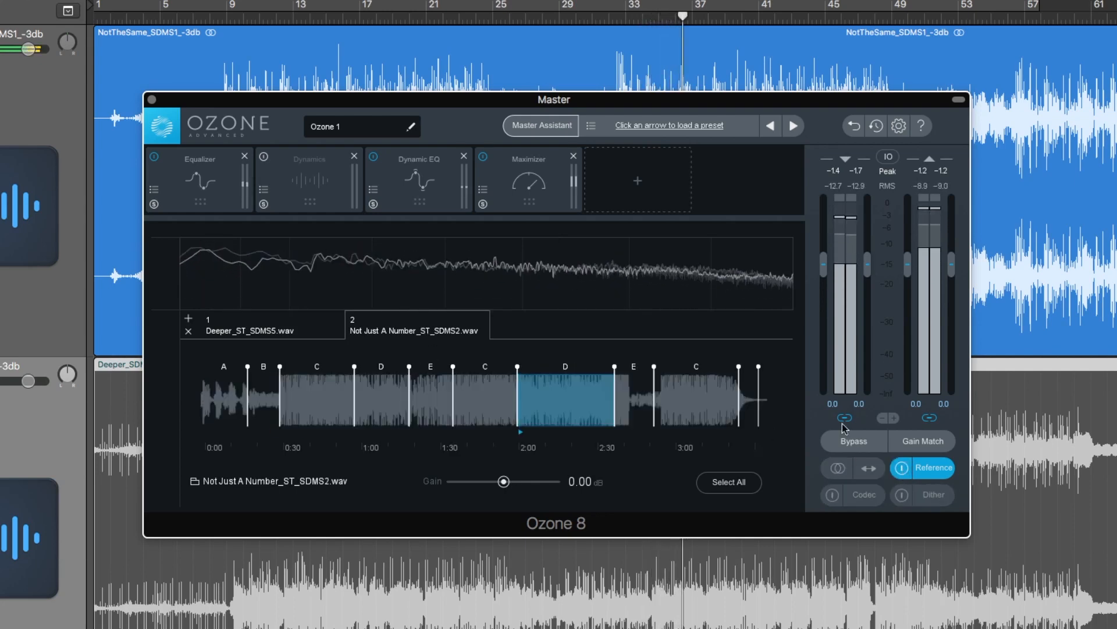
{"action": "left_click", "coordinate": [326, 400]}
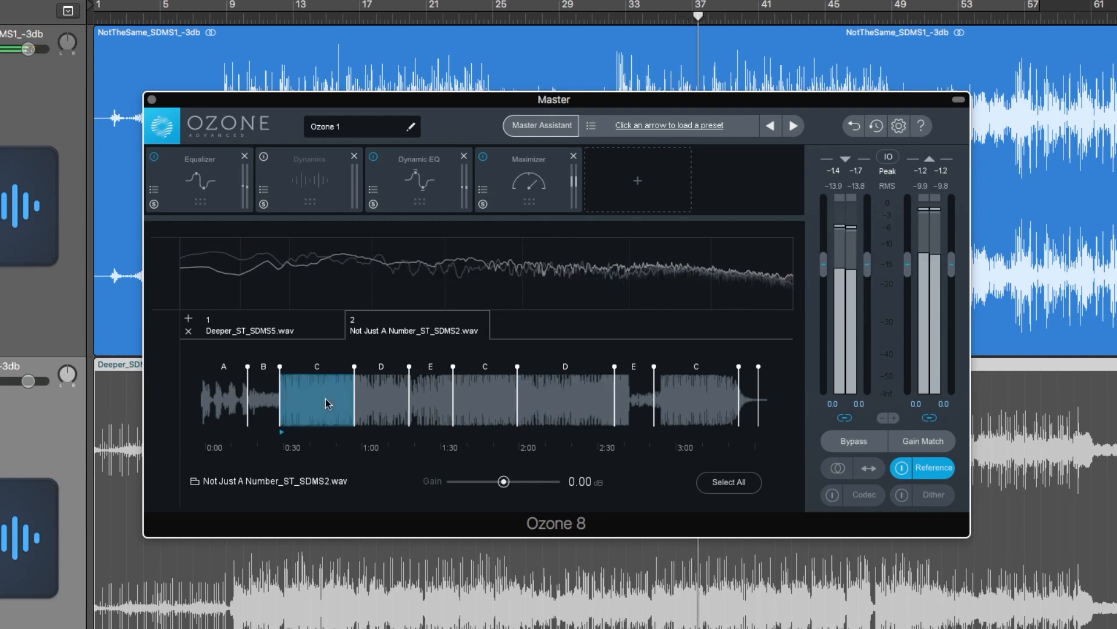
A/B the playing song against the looped C region of Not Just A Number_ST_SDMS2.wav, ending on the song, and stop playback
{"action": "left_click", "coordinate": [901, 471]}
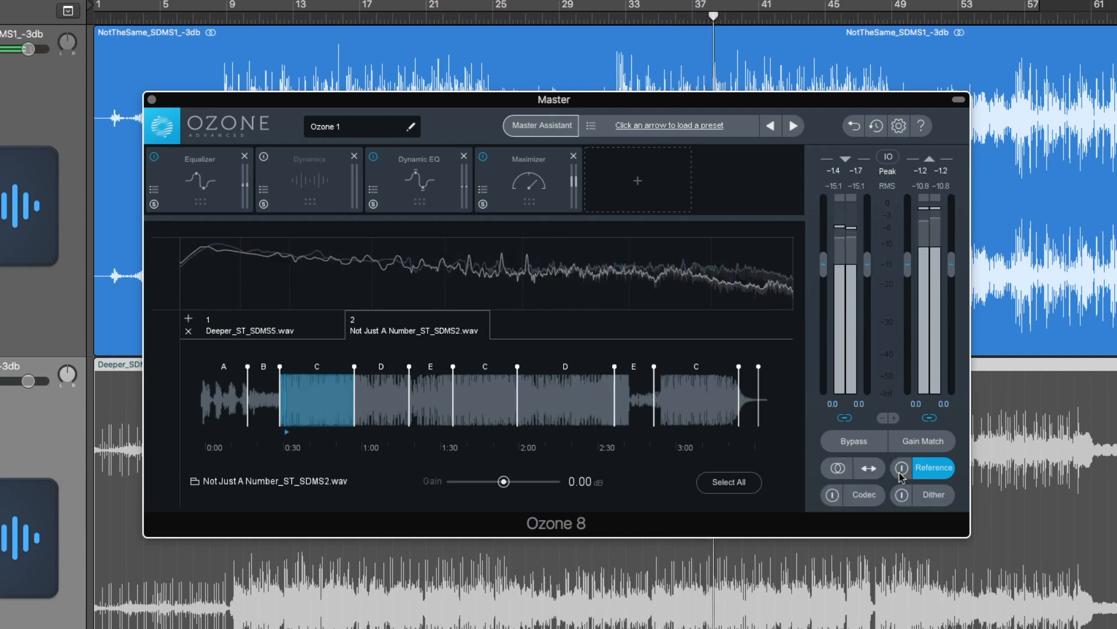
{"action": "left_click", "coordinate": [902, 469]}
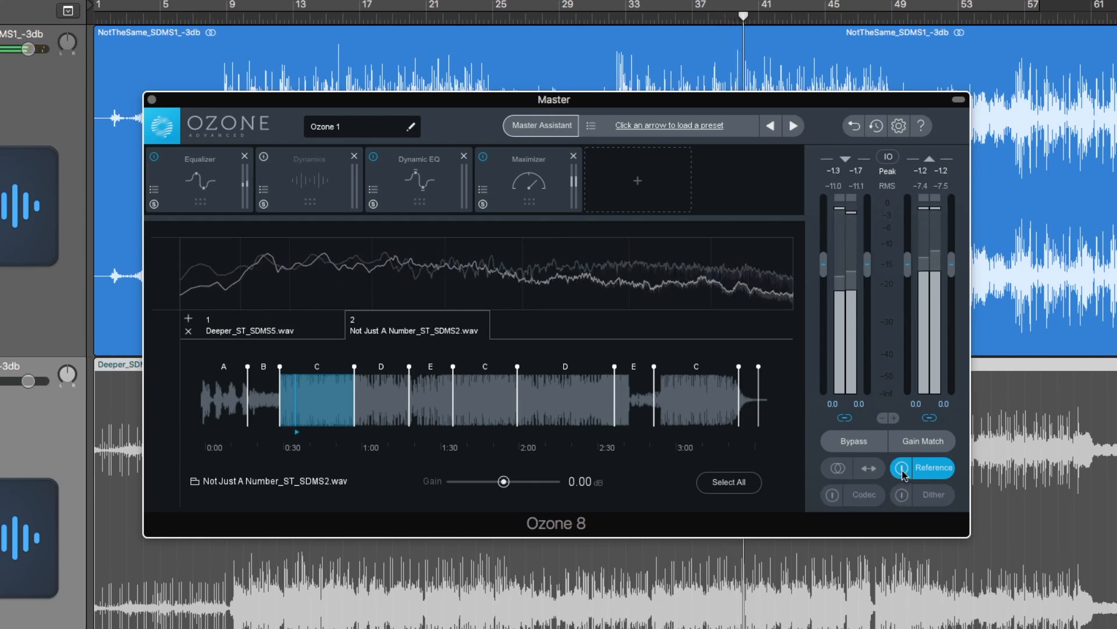
{"action": "left_click", "coordinate": [903, 470]}
{"action": "key", "text": "space"}
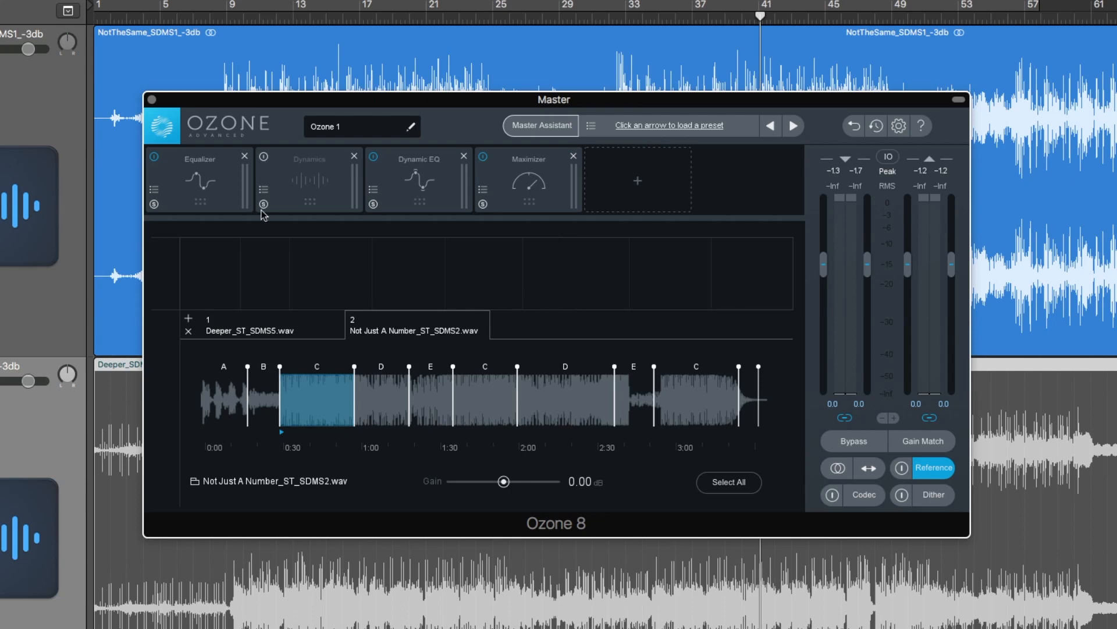
Set the Maximizer's loudness target to -11.5 LUFS and have it learn the threshold while the song plays
{"action": "left_click", "coordinate": [207, 192]}
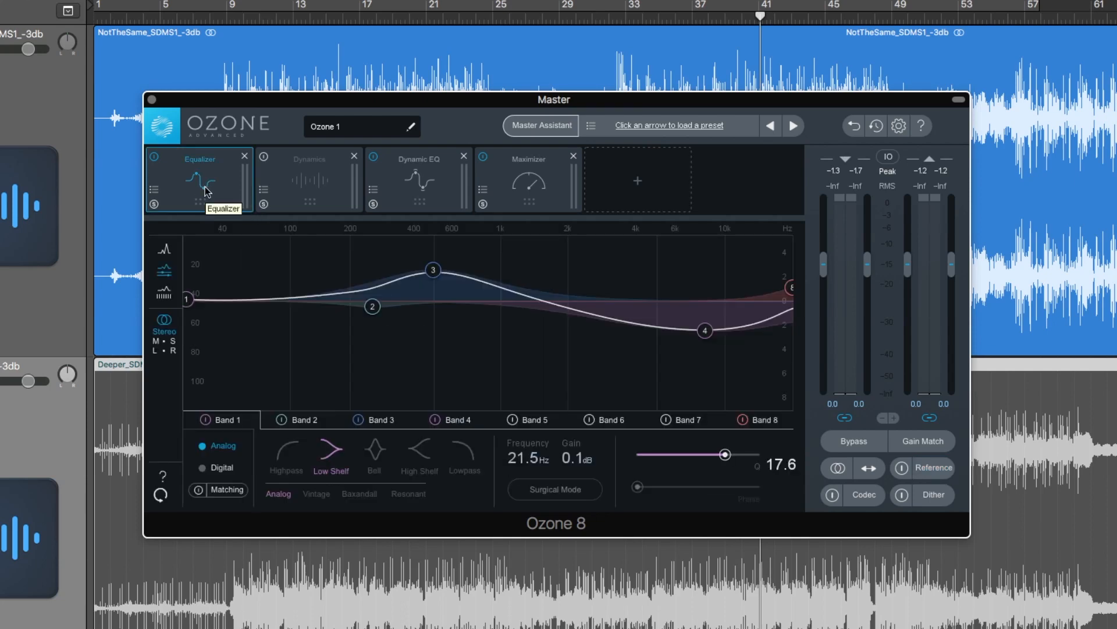
{"action": "left_click", "coordinate": [537, 191]}
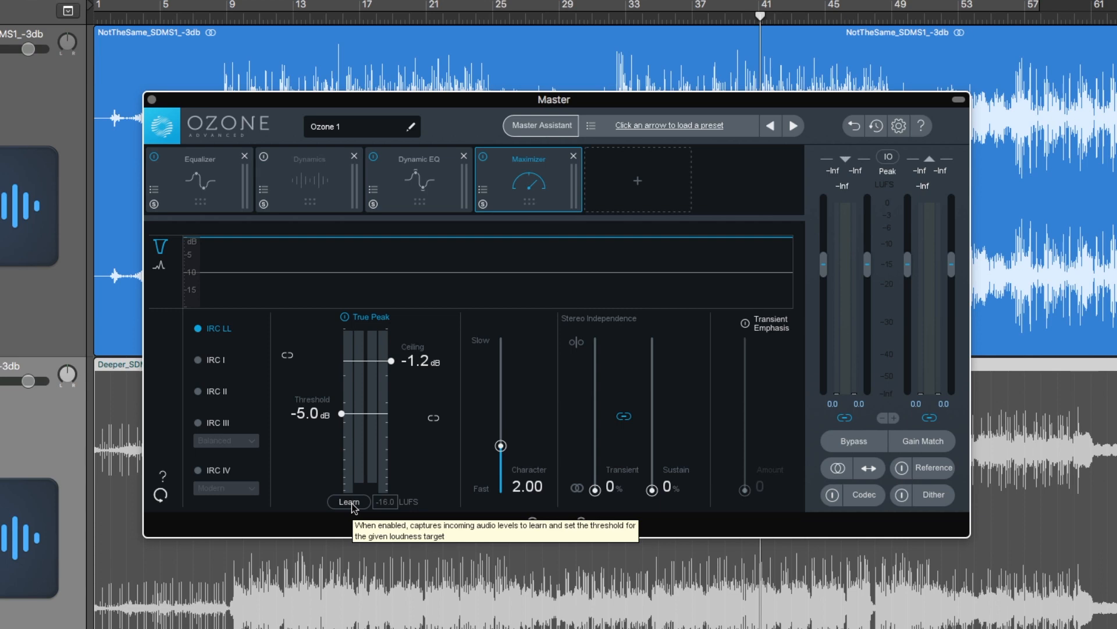
{"action": "left_click_drag", "start_coordinate": [389, 504], "coordinate": [397, 490]}
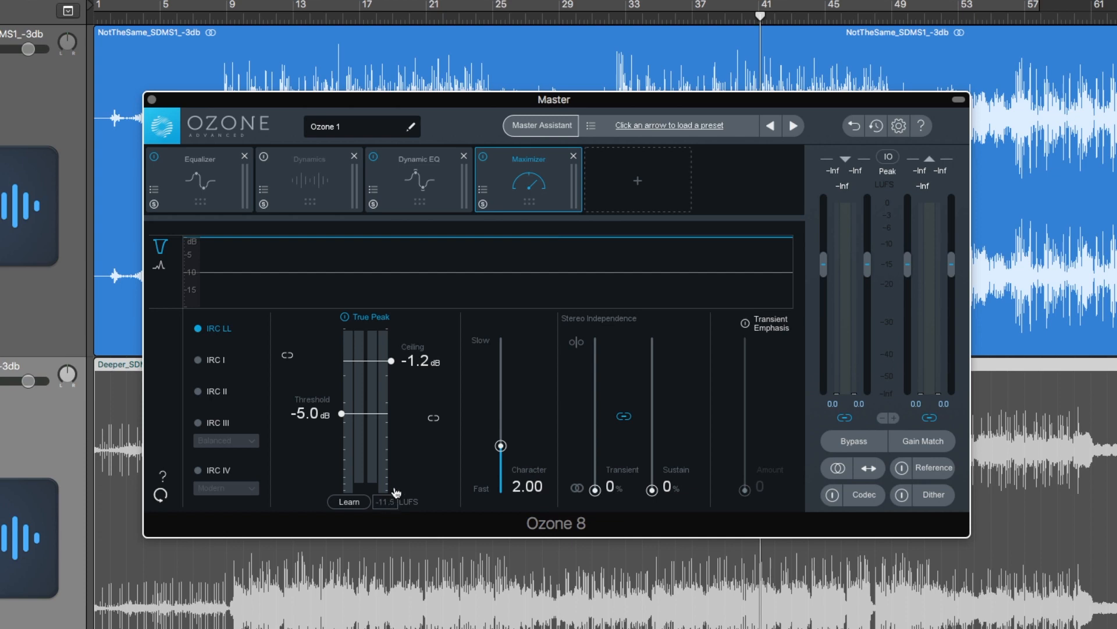
{"action": "left_click", "coordinate": [347, 503]}
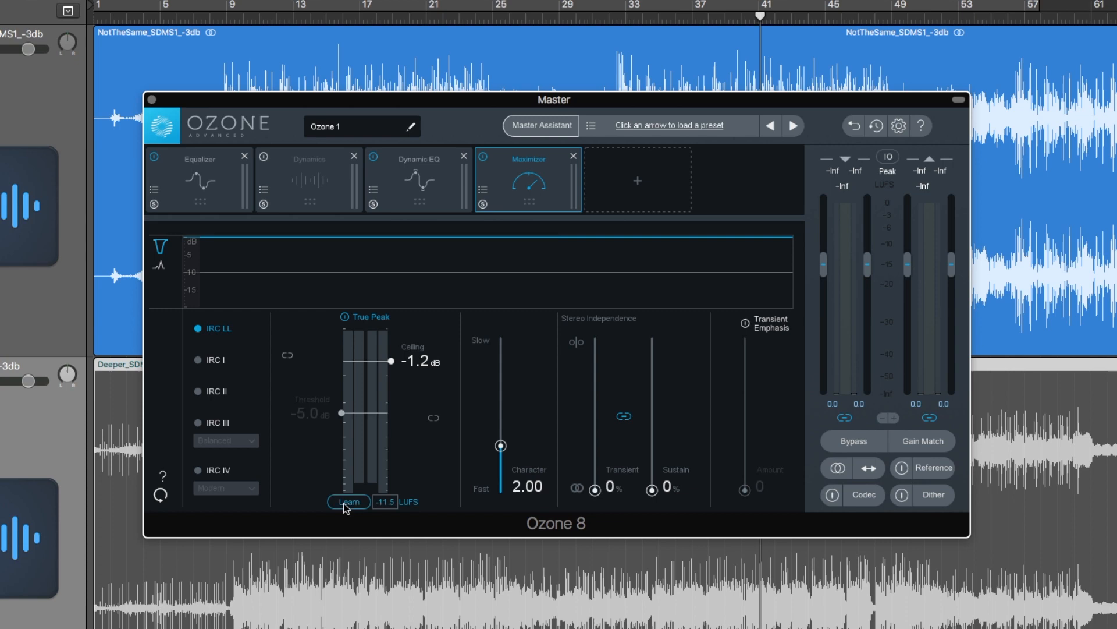
{"action": "key", "text": "space"}
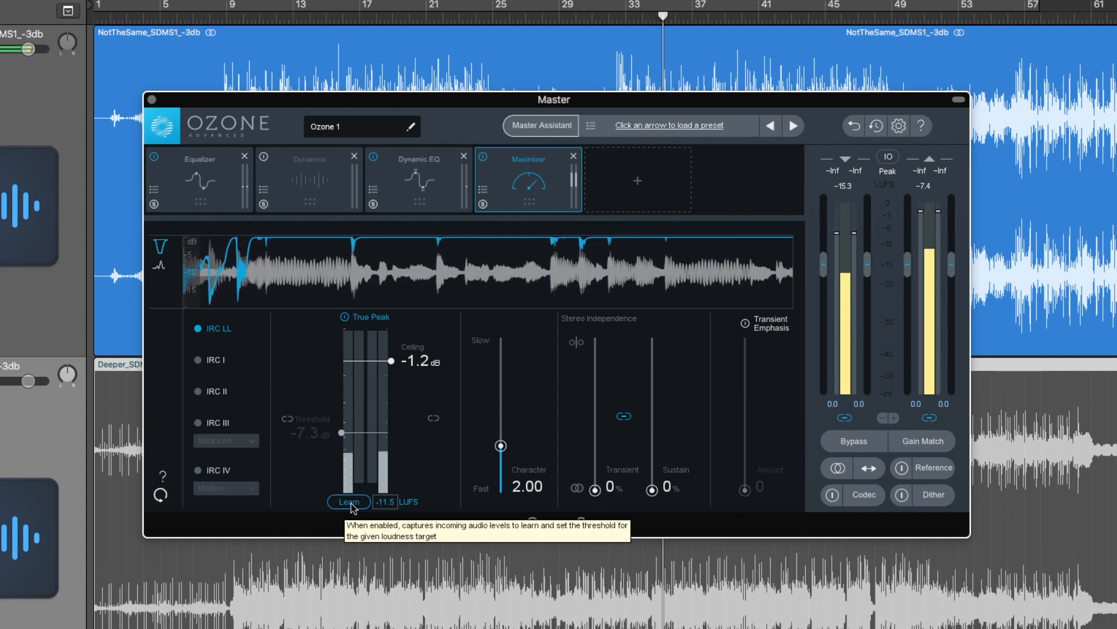
{"action": "left_click", "coordinate": [349, 502]}
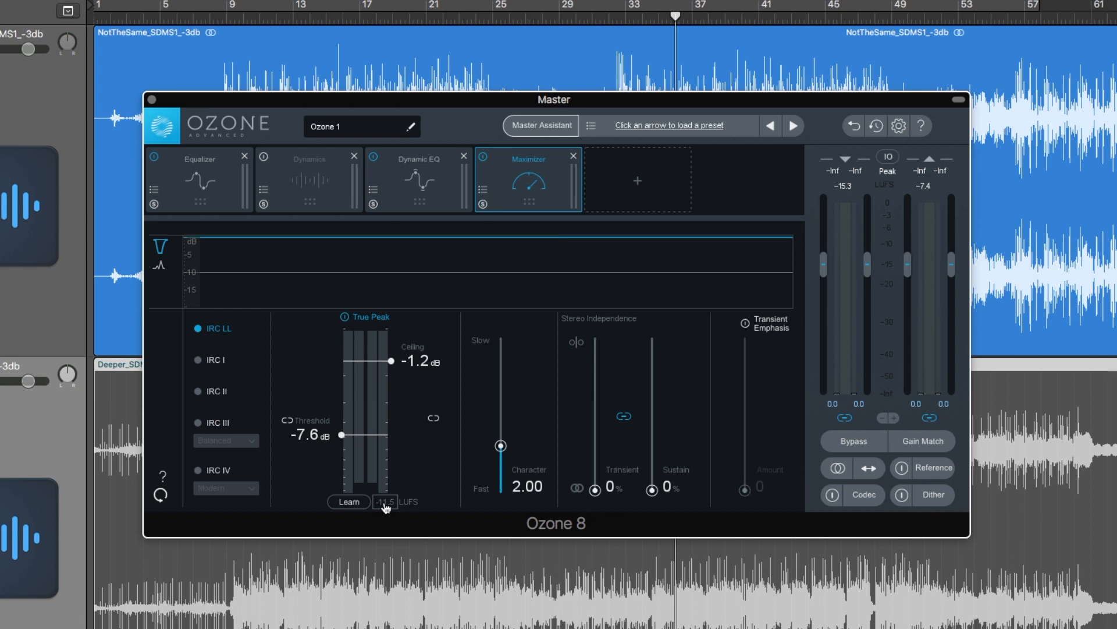
Choose Short Term + Max Peak as the IO meter type and close the meter options
{"action": "left_click", "coordinate": [888, 157]}
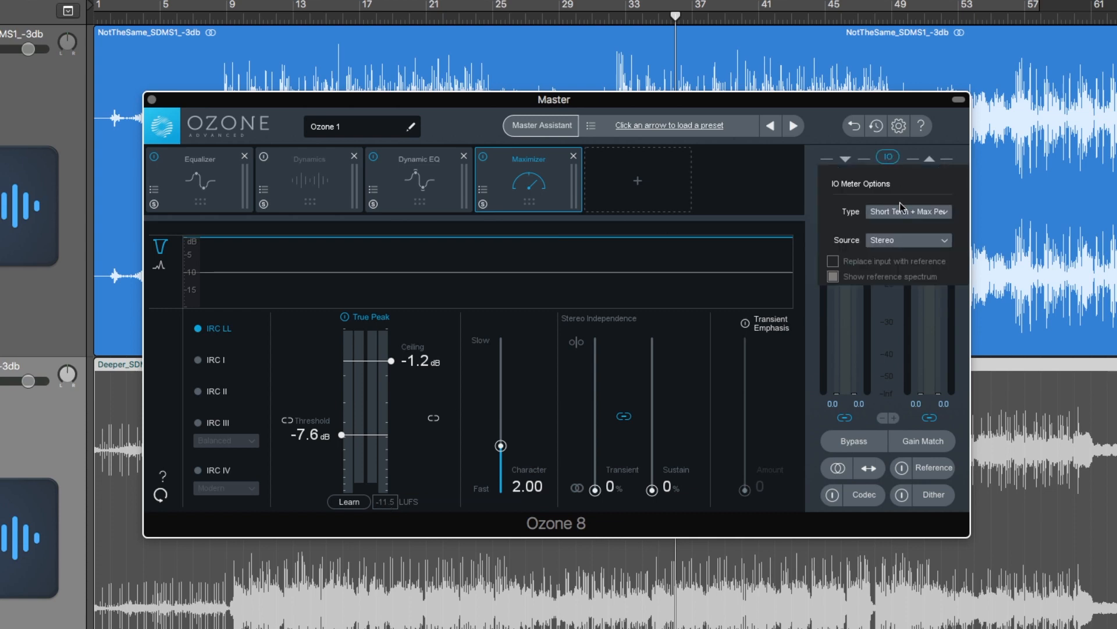
{"action": "left_click", "coordinate": [903, 217]}
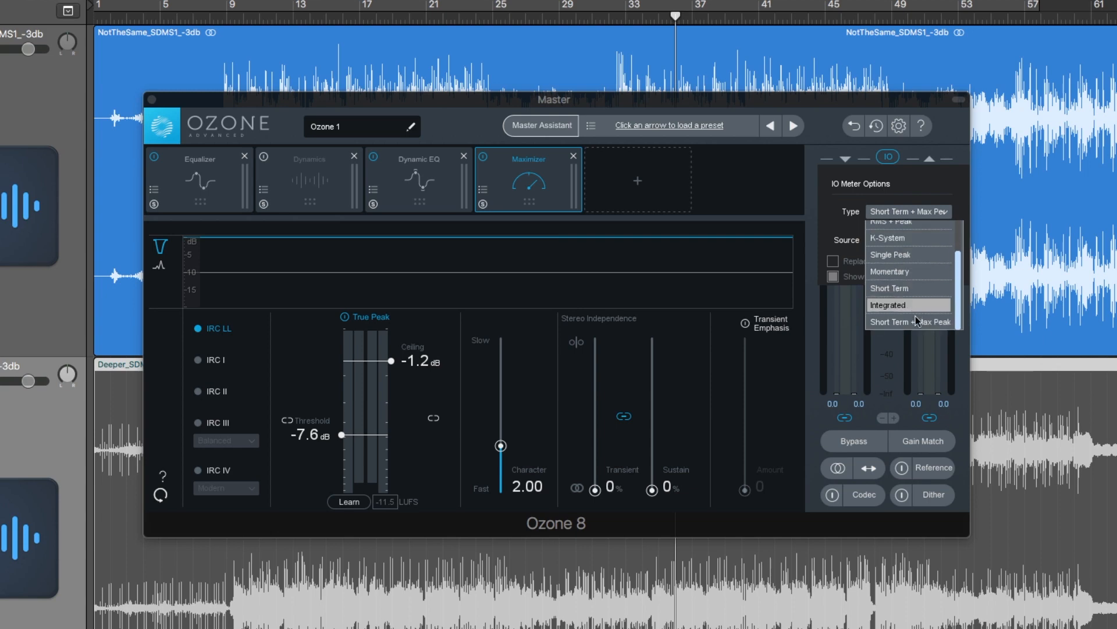
{"action": "left_click", "coordinate": [918, 326]}
{"action": "left_click", "coordinate": [890, 157]}
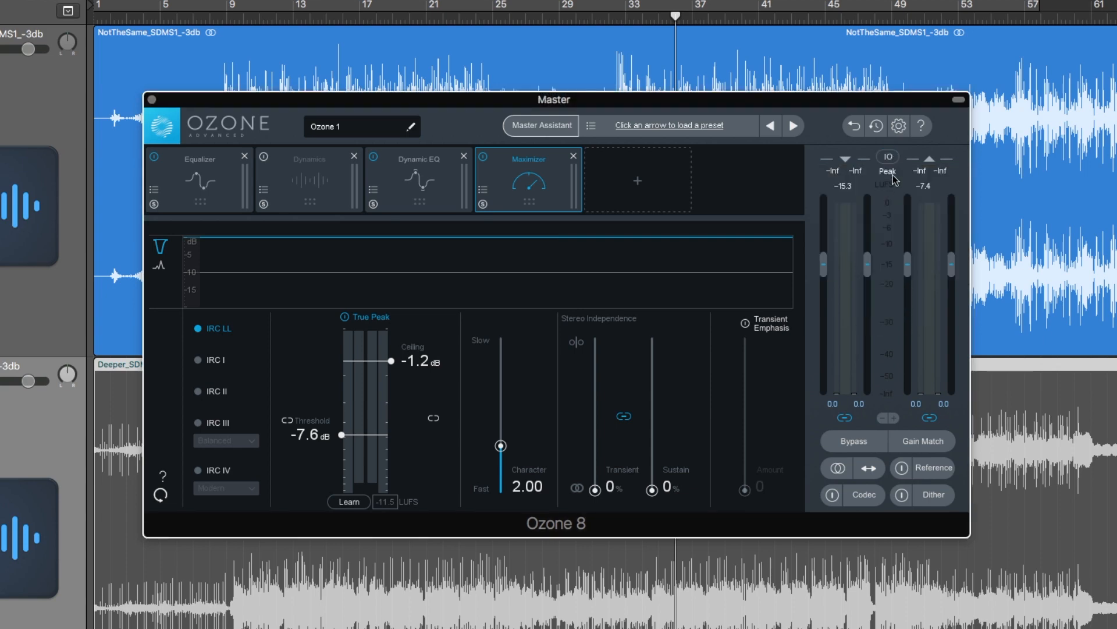
Add a Spectral Shaper module and adjust its frequency range to about 1.49 kHz to 4.28 kHz while the song plays
{"action": "left_click", "coordinate": [642, 186]}
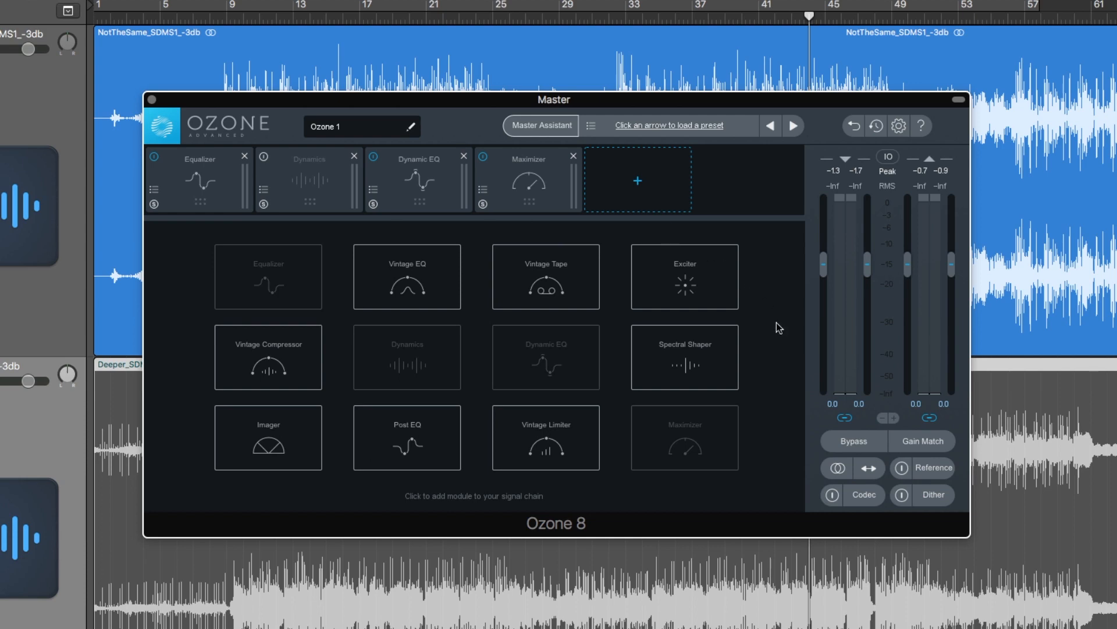
{"action": "left_click", "coordinate": [688, 366]}
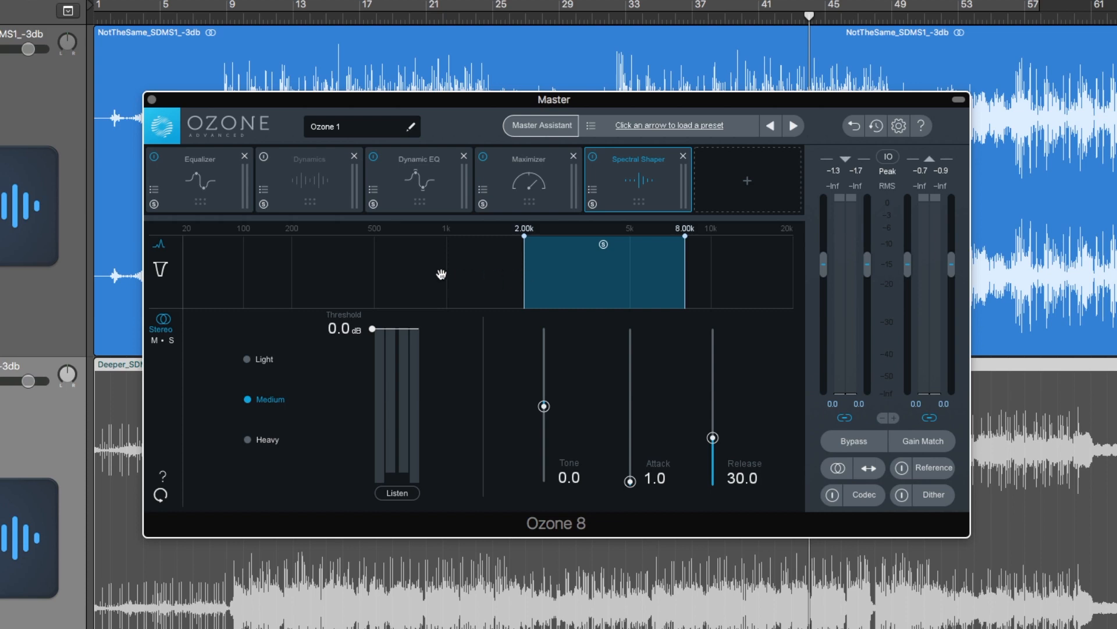
{"action": "left_click_drag", "start_coordinate": [521, 276], "coordinate": [480, 276]}
{"action": "left_click_drag", "start_coordinate": [484, 277], "coordinate": [486, 276]}
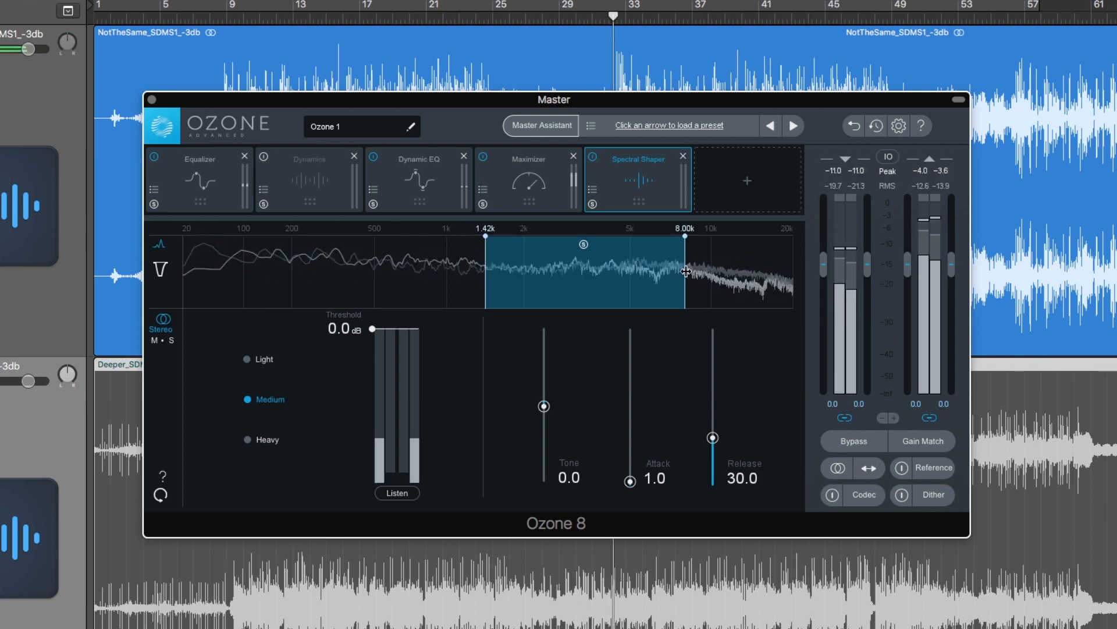
{"action": "mouse_move", "coordinate": [684, 269]}
{"action": "left_mouse_down"}
{"action": "mouse_move", "coordinate": [646, 269]}
{"action": "mouse_move", "coordinate": [672, 268]}
{"action": "left_mouse_up"}
{"action": "mouse_move", "coordinate": [604, 267]}
{"action": "left_mouse_down"}
{"action": "mouse_move", "coordinate": [586, 267]}
{"action": "mouse_move", "coordinate": [609, 267]}
{"action": "left_mouse_up"}
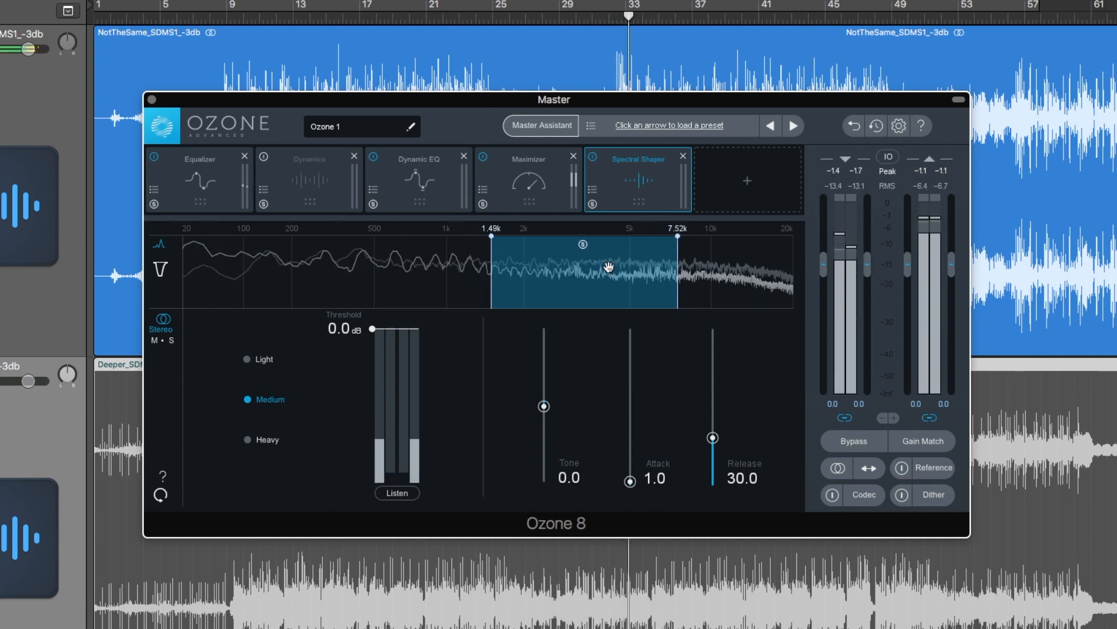
{"action": "left_click_drag", "start_coordinate": [678, 280], "coordinate": [603, 282]}
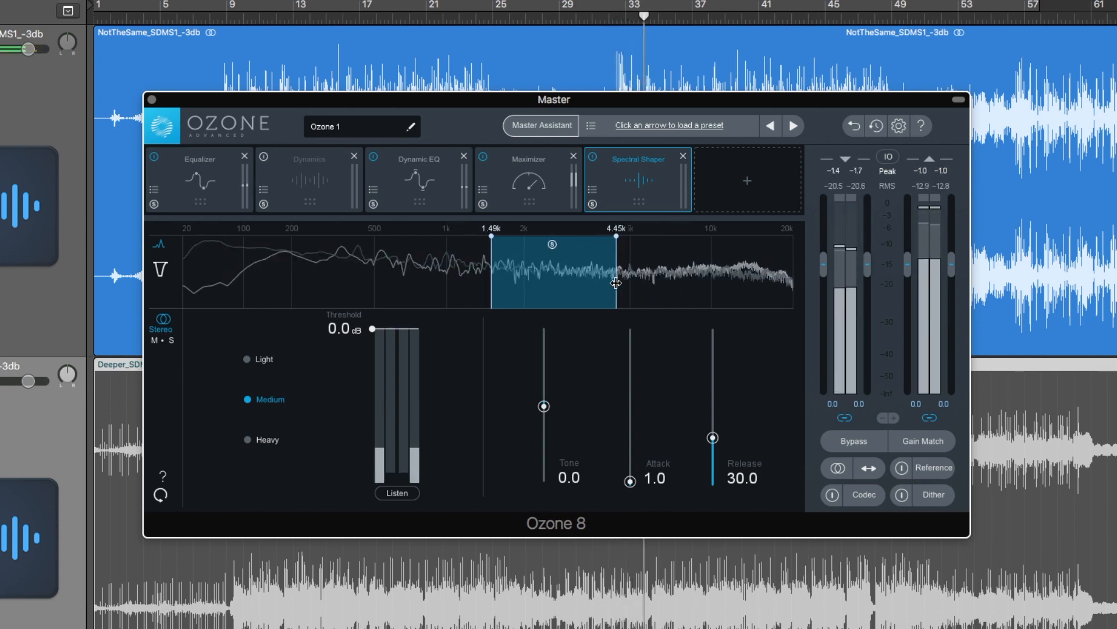
Set the Spectral Shaper to a -13.3 dB threshold, Light, tone 49.0, attack 40.4 and release 64.0, and audition the shaped band
{"action": "left_click_drag", "start_coordinate": [352, 335], "coordinate": [353, 404]}
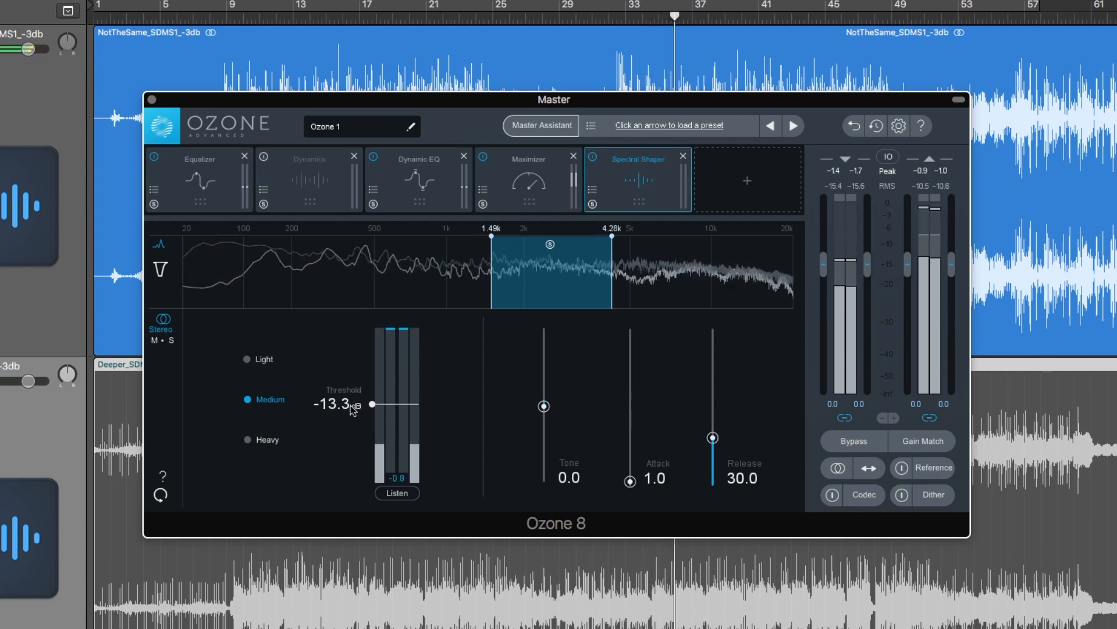
{"action": "left_click", "coordinate": [248, 359]}
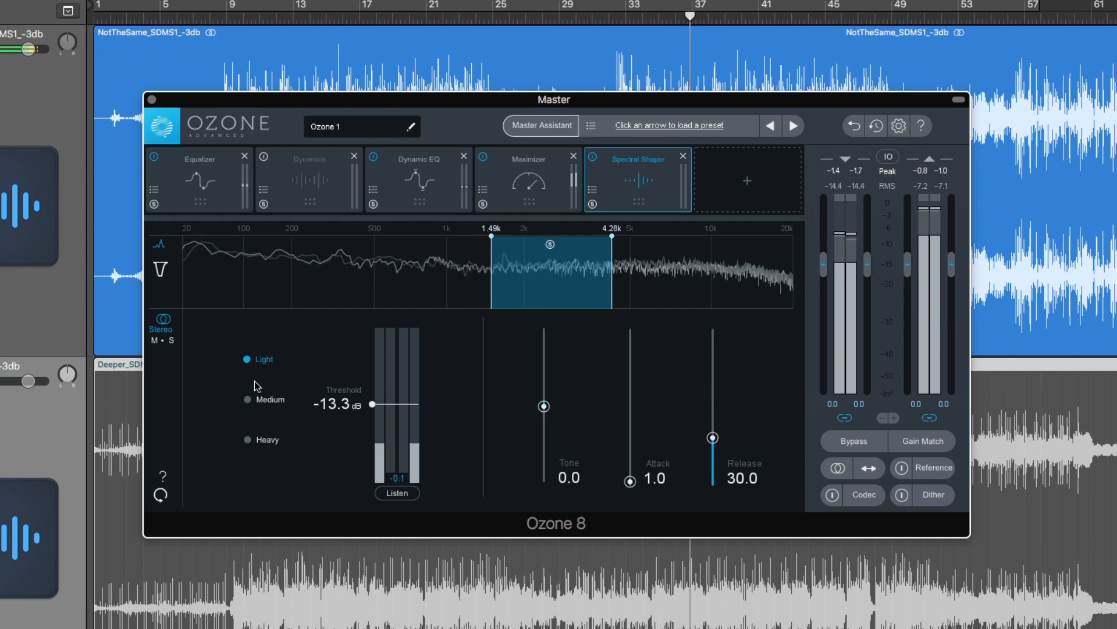
{"action": "left_click_drag", "start_coordinate": [544, 405], "coordinate": [544, 369]}
{"action": "left_click_drag", "start_coordinate": [630, 481], "coordinate": [631, 423]}
{"action": "left_click_drag", "start_coordinate": [712, 438], "coordinate": [712, 386]}
{"action": "key", "text": "space"}
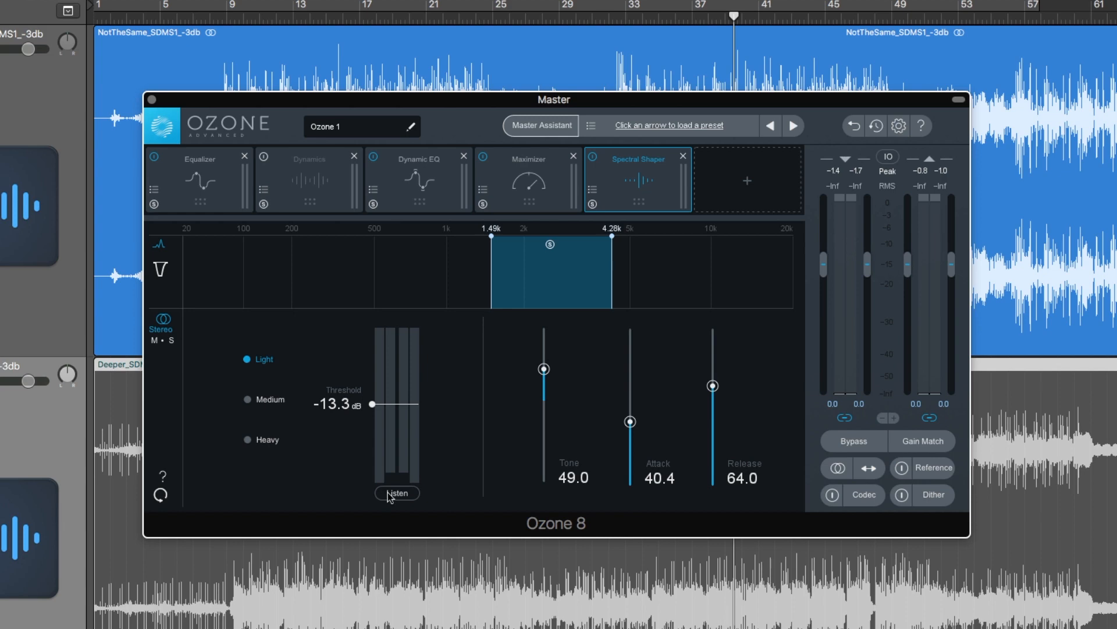
{"action": "left_click", "coordinate": [410, 497]}
{"action": "key", "text": "space"}
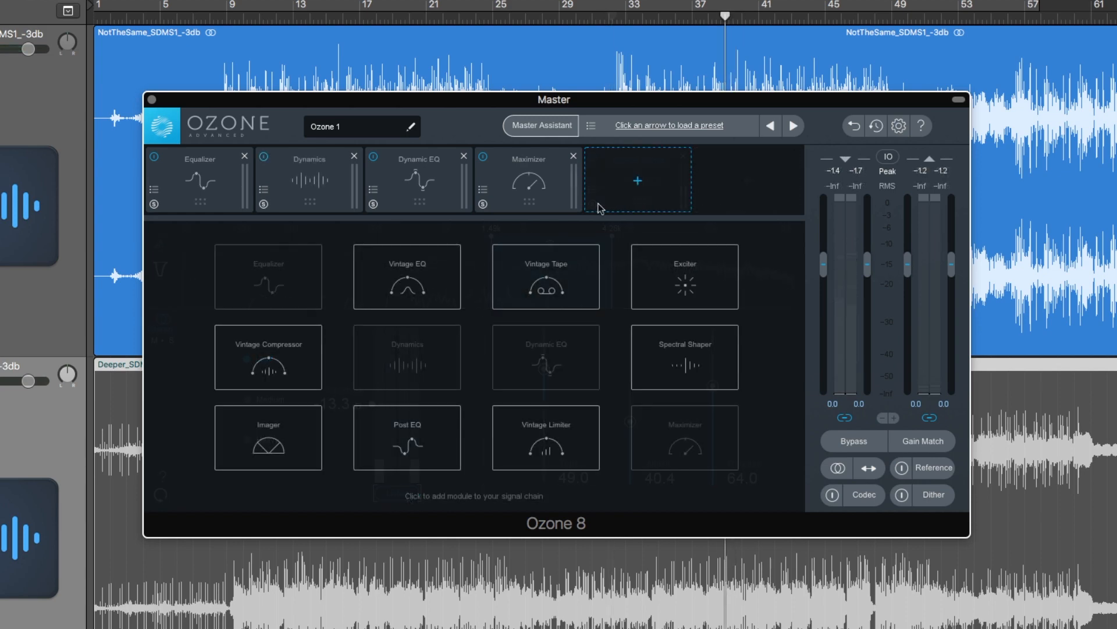
Add a Vintage Tape module to the signal chain and set its tape speed to 7.5
{"action": "left_click", "coordinate": [563, 282]}
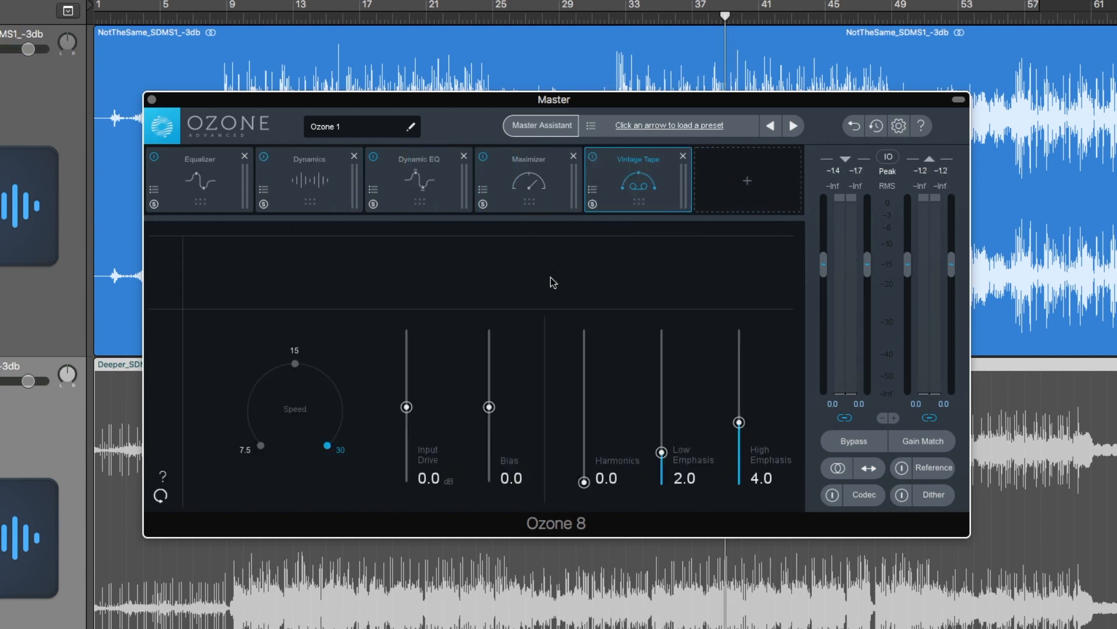
{"action": "left_click", "coordinate": [262, 446]}
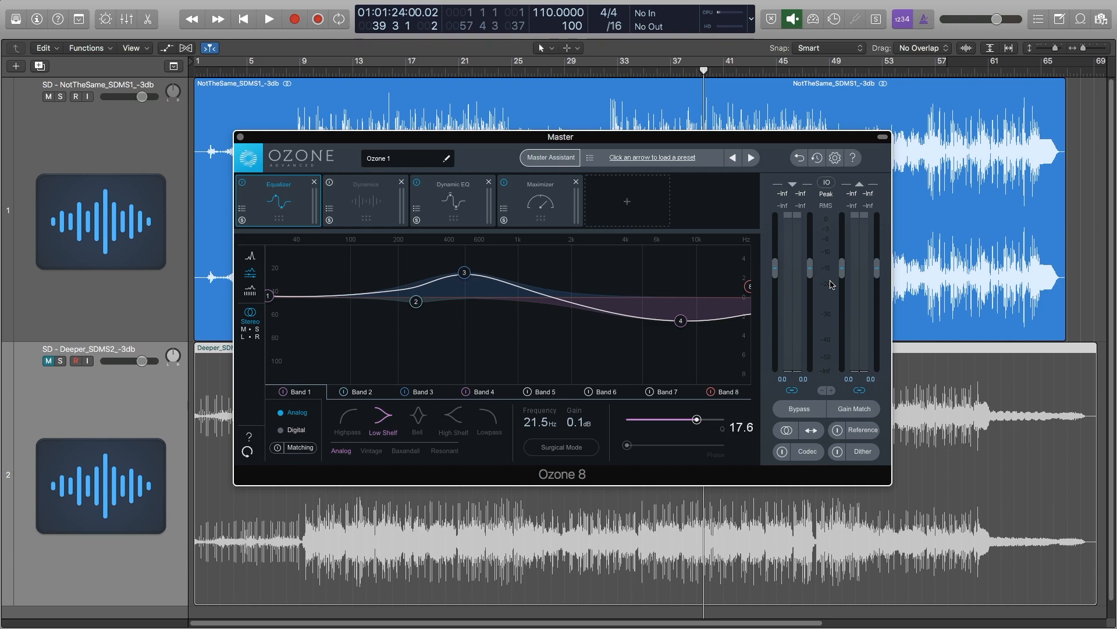
Revisit Master Assistant and look over the two loaded tracks in the reference panel, returning to Deeper_ST_SDMS5.wav
{"action": "left_click", "coordinate": [556, 162]}
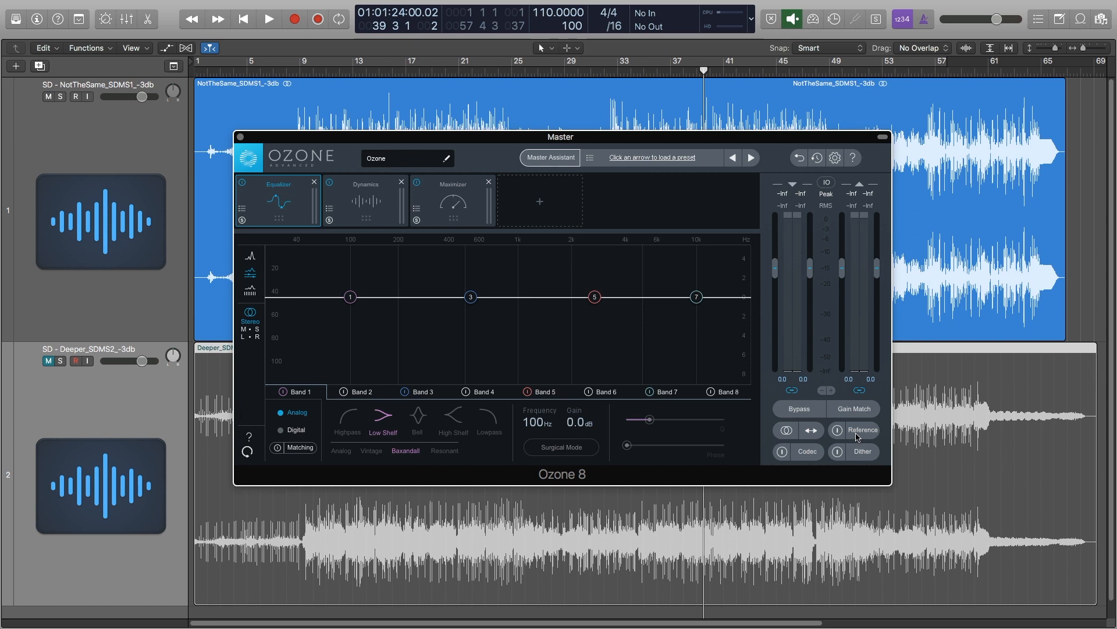
{"action": "left_click", "coordinate": [857, 430]}
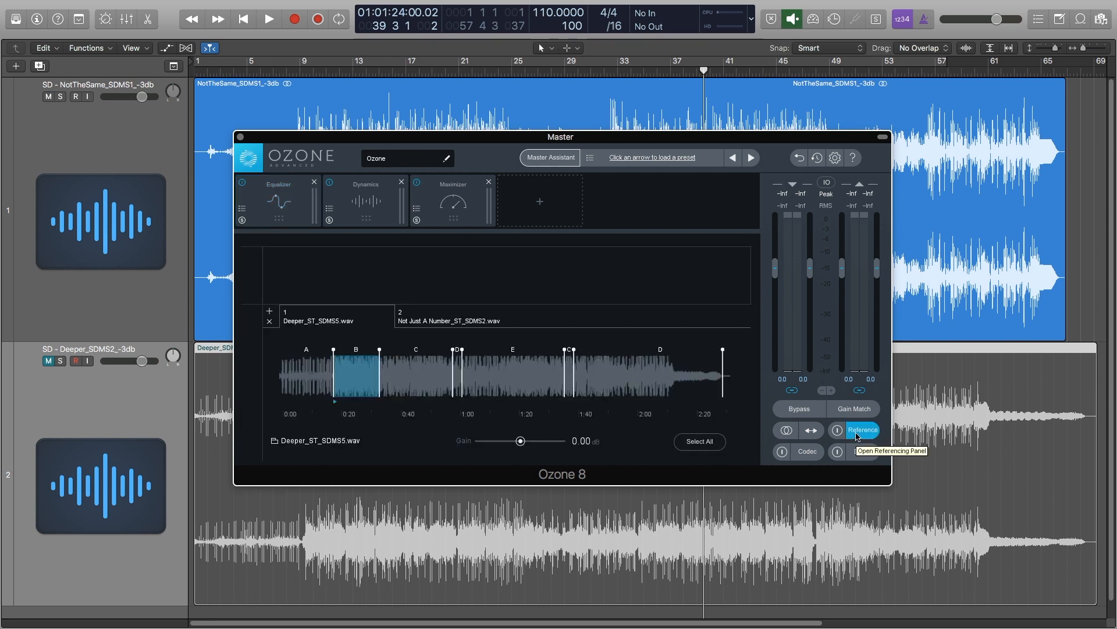
{"action": "left_click", "coordinate": [469, 327]}
{"action": "left_click", "coordinate": [343, 327]}
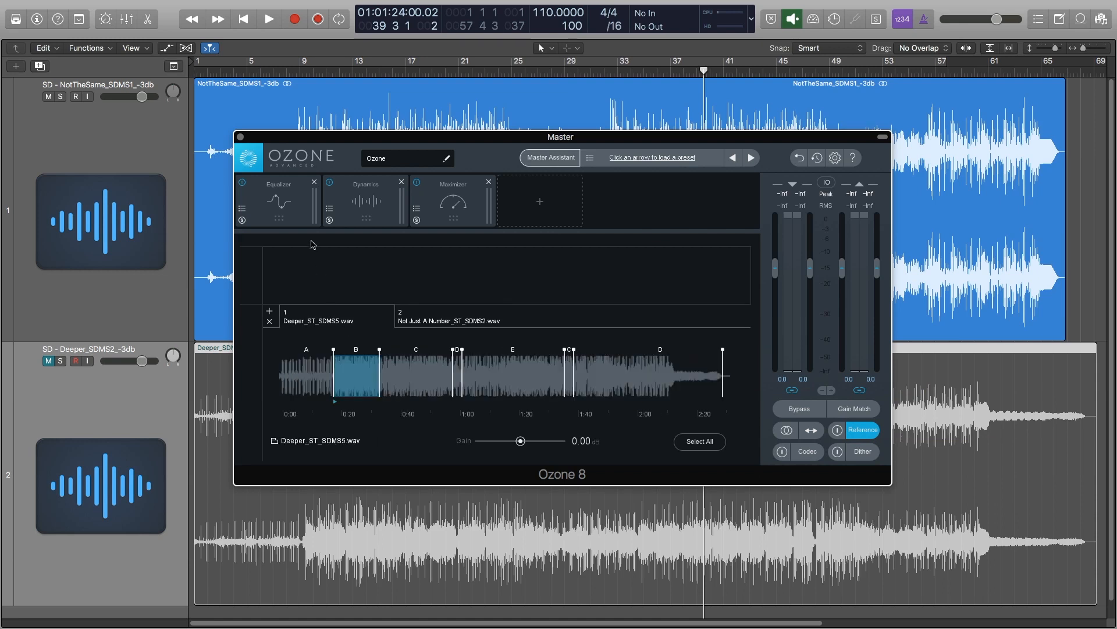
Review the Equalizer and Maximizer settings, and add a Spectral Shaper module to the signal chain
{"action": "left_click", "coordinate": [293, 208]}
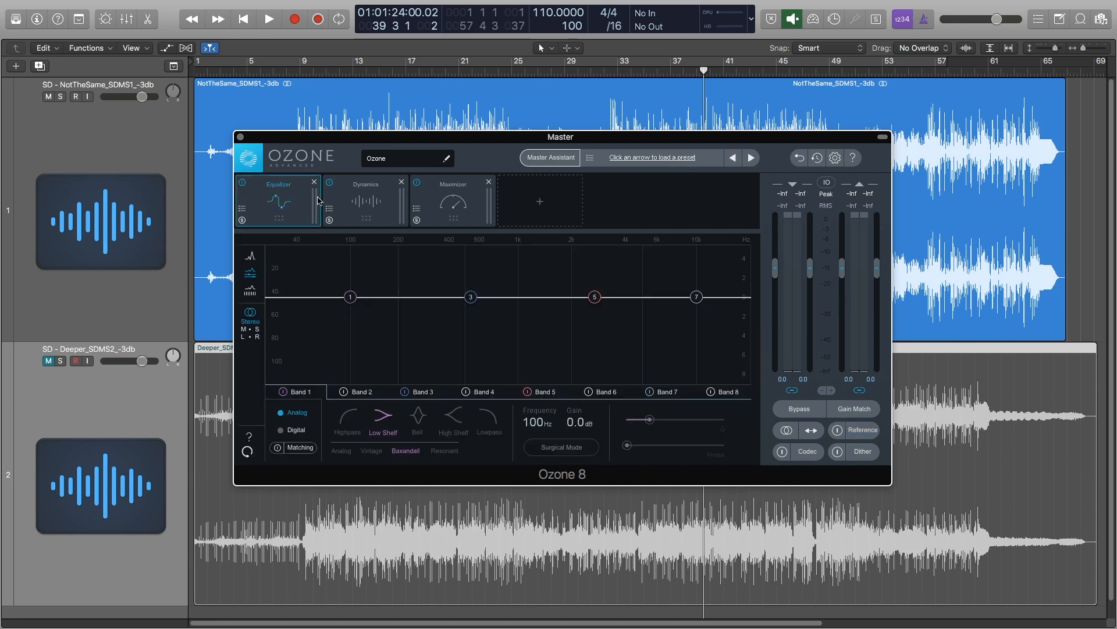
{"action": "left_click", "coordinate": [468, 203]}
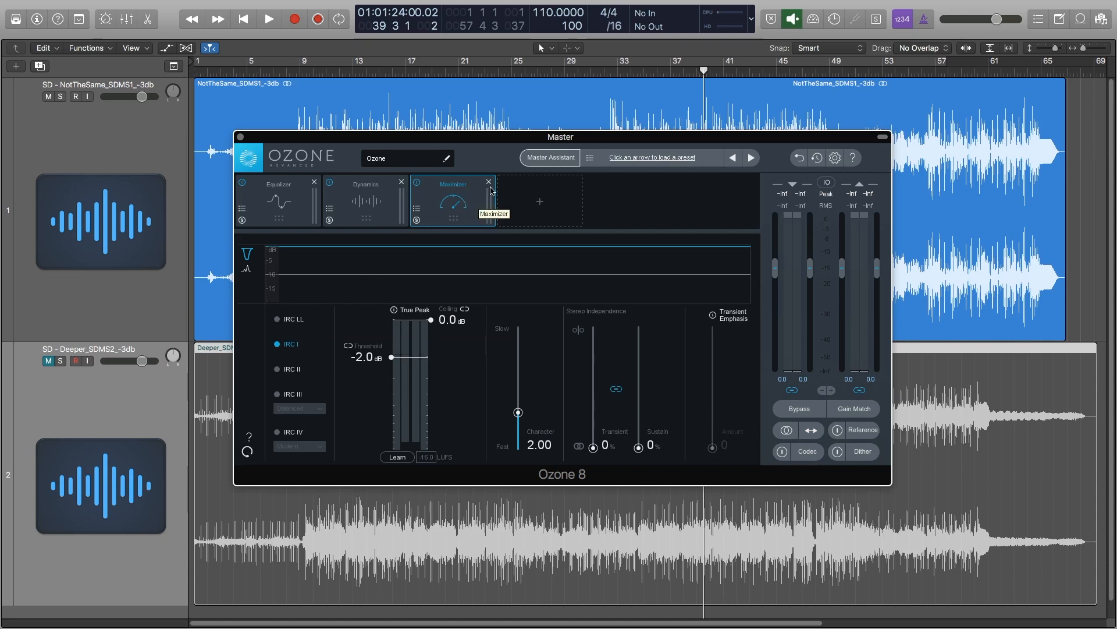
{"action": "left_click", "coordinate": [533, 194]}
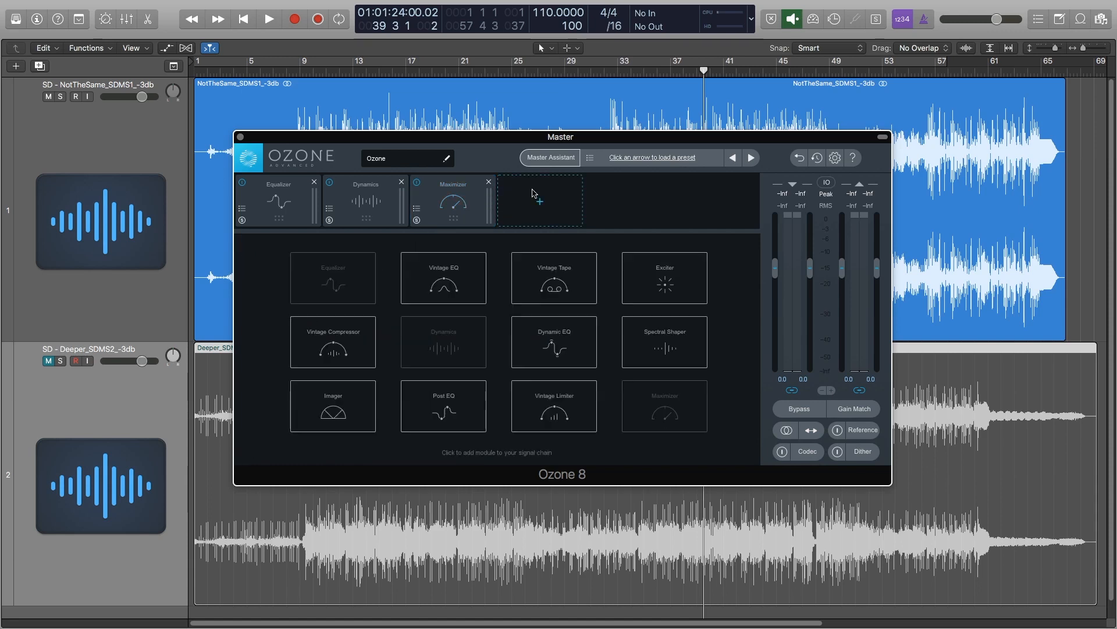
{"action": "left_click", "coordinate": [670, 344]}
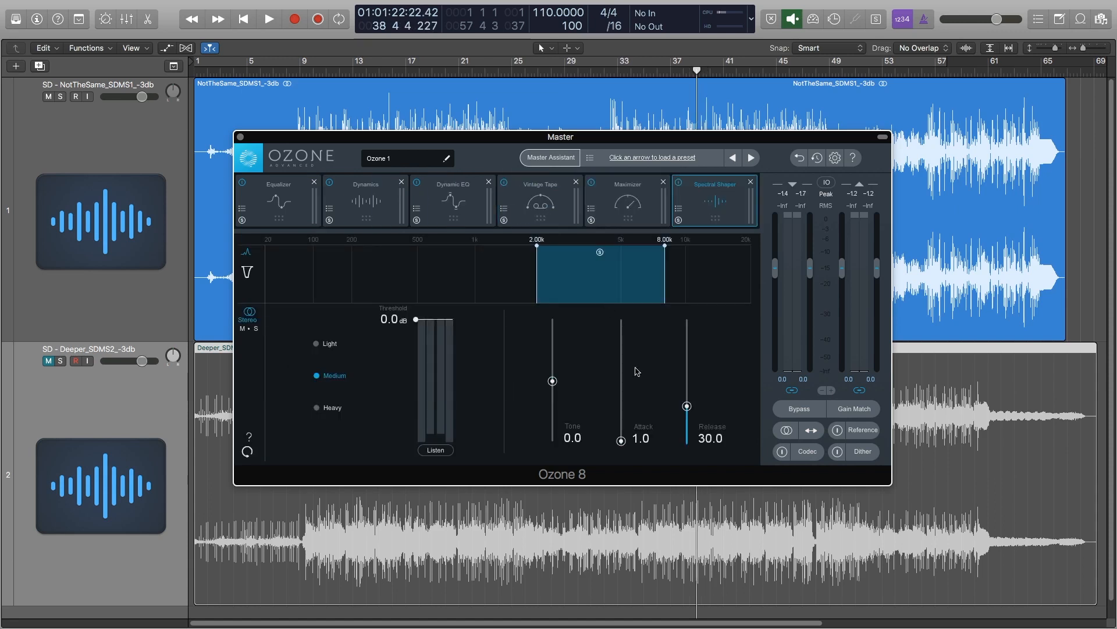